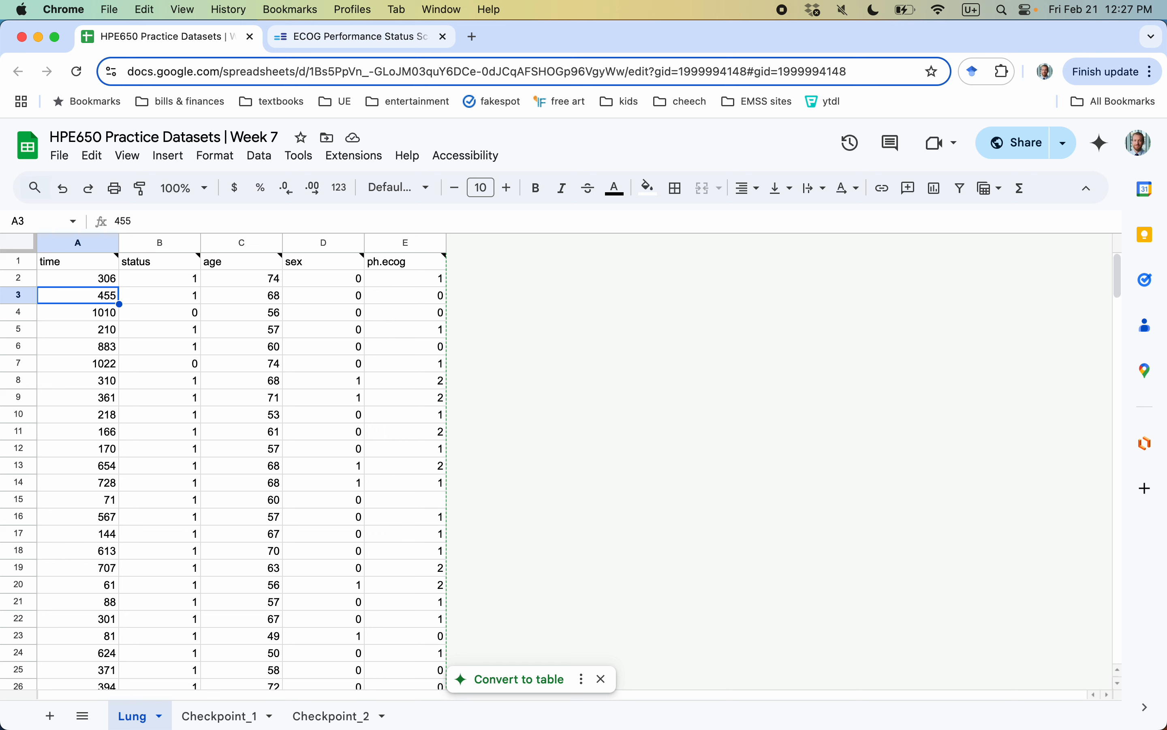
pyautogui.press('Down')
pyautogui.press('Up')
pyautogui.press('Up')
pyautogui.press('Down')
pyautogui.press('Down')
pyautogui.press('Up')
pyautogui.press('Up')
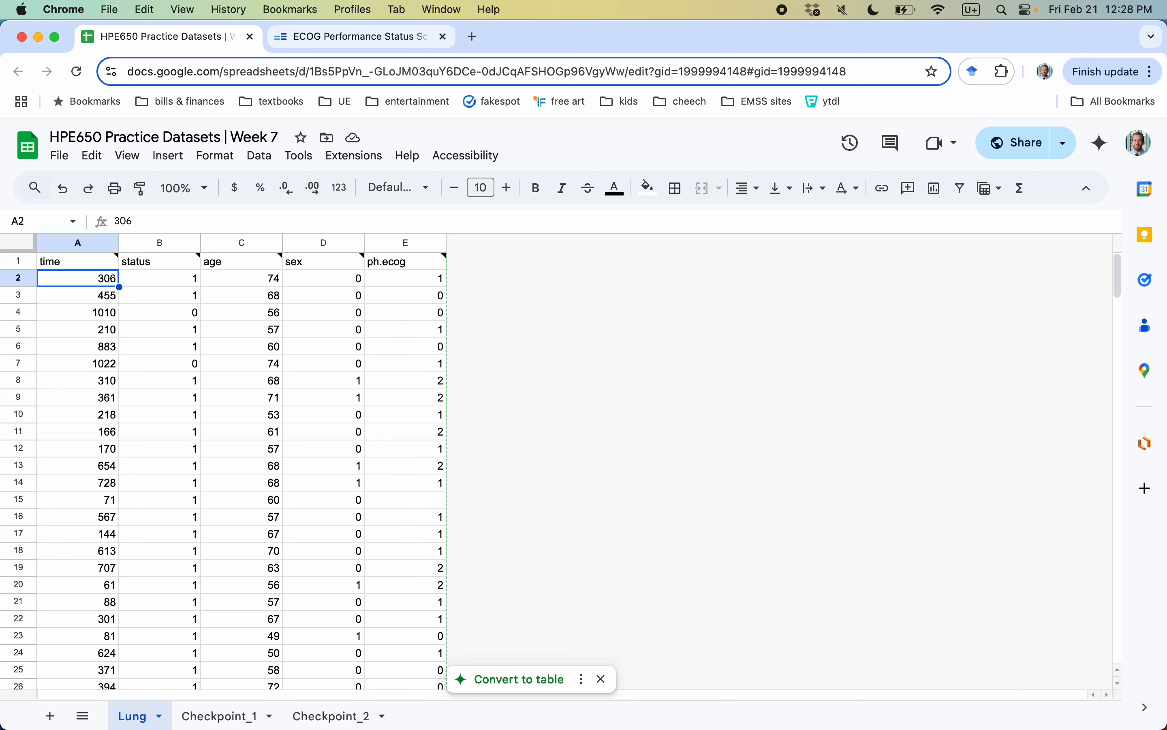
# - Read the notes attached to the status, age, sex and ph.ecog column headers for their coding
pyautogui.press('Right')
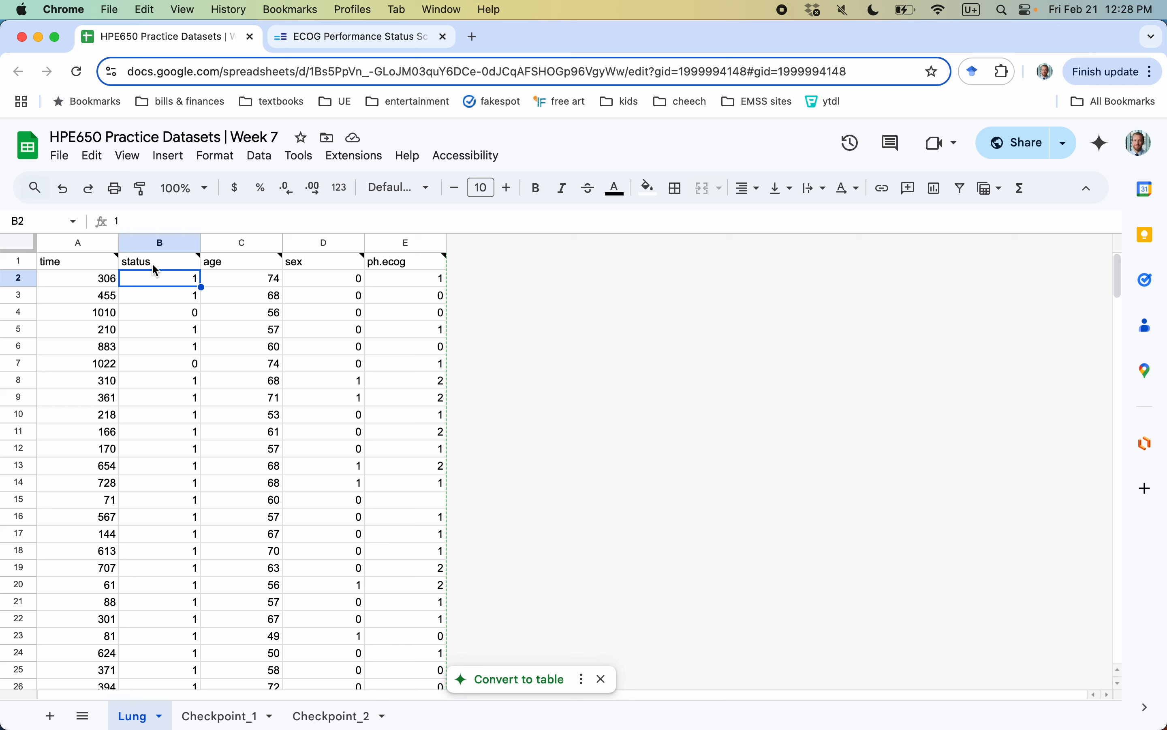
pyautogui.moveTo(153, 264)
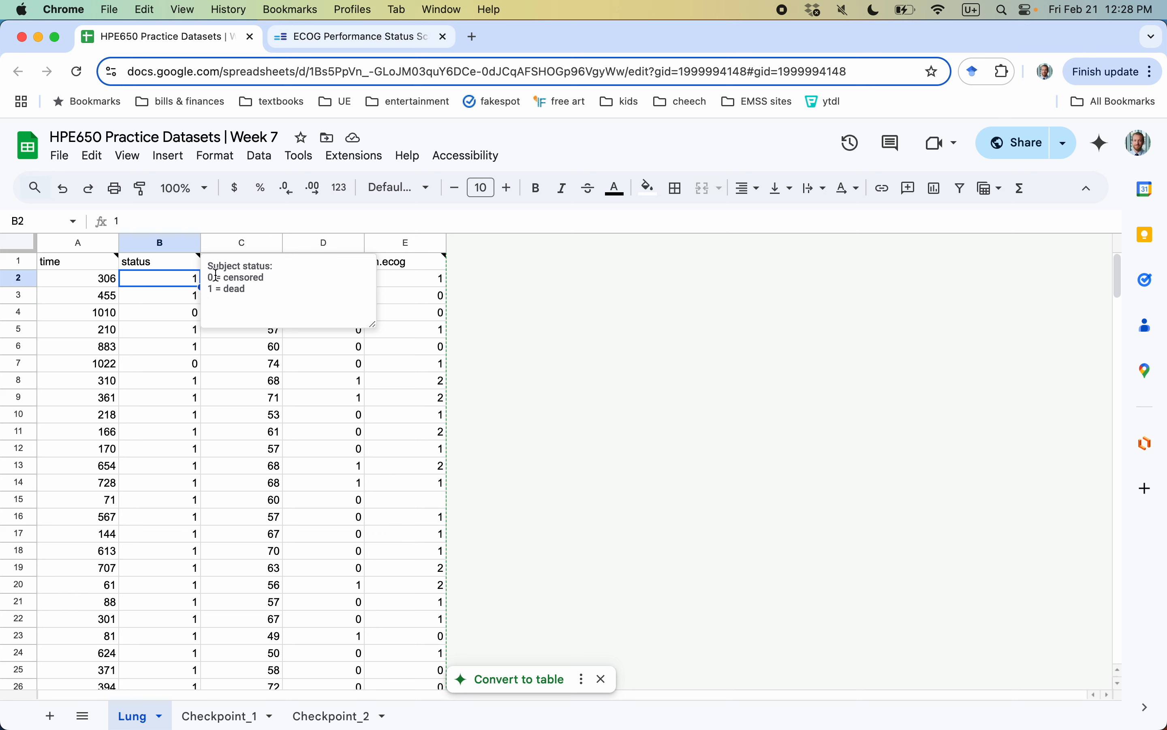
pyautogui.moveTo(266, 273); pyautogui.dragTo(224, 278)
pyautogui.click(172, 308)
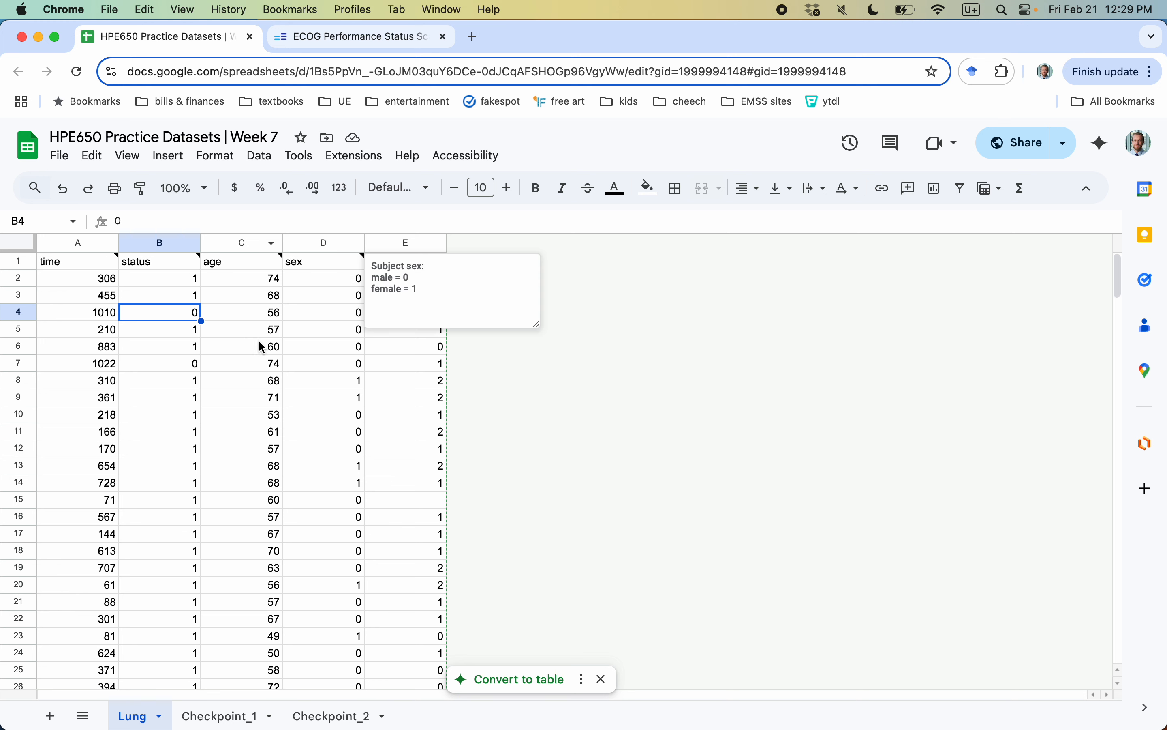
pyautogui.moveTo(241, 259)
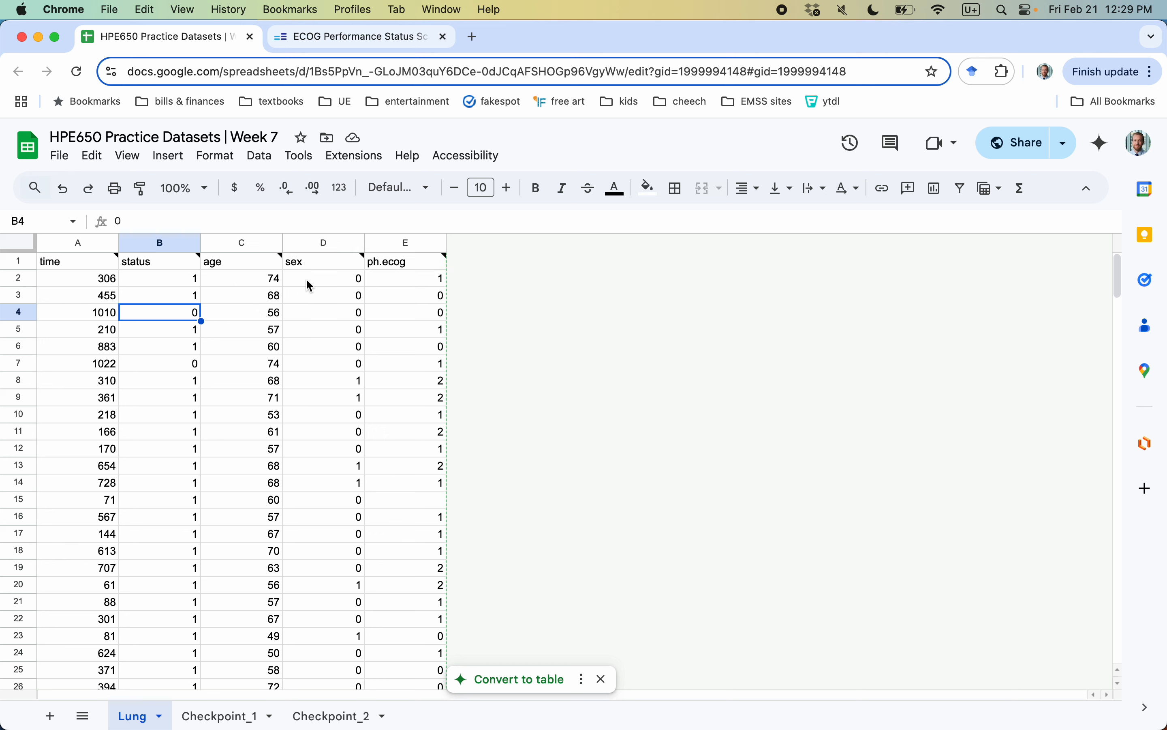
pyautogui.moveTo(325, 269)
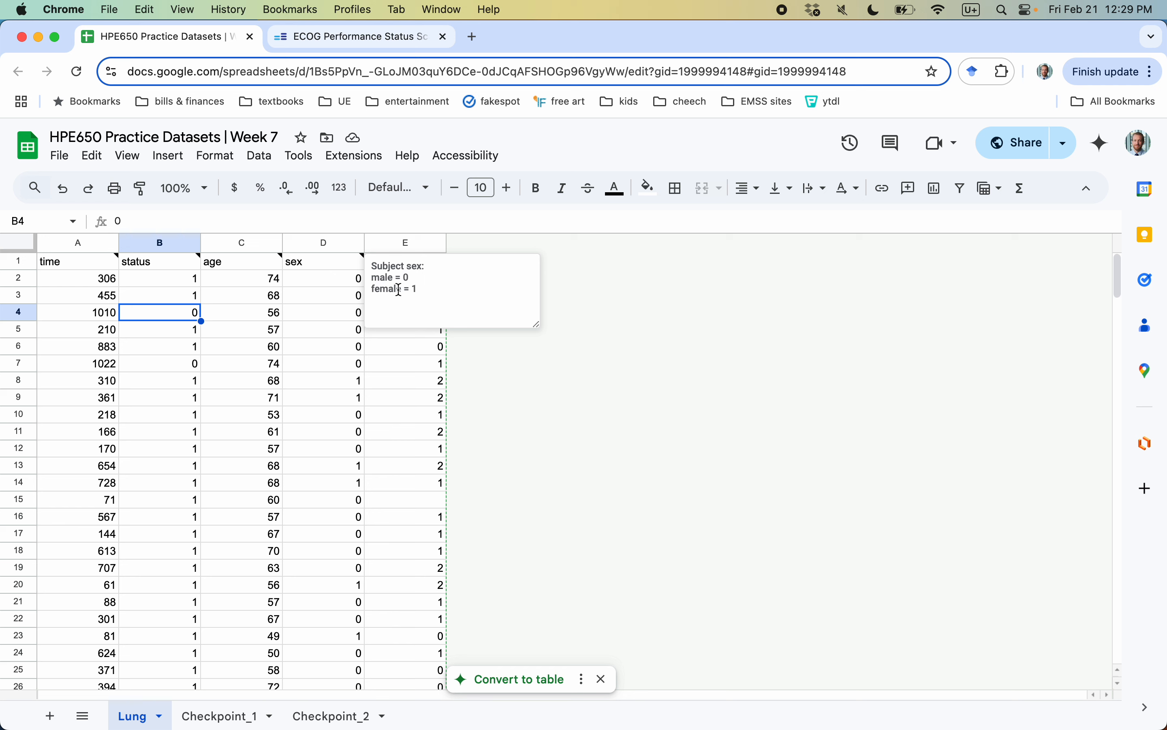
pyautogui.moveTo(405, 268)
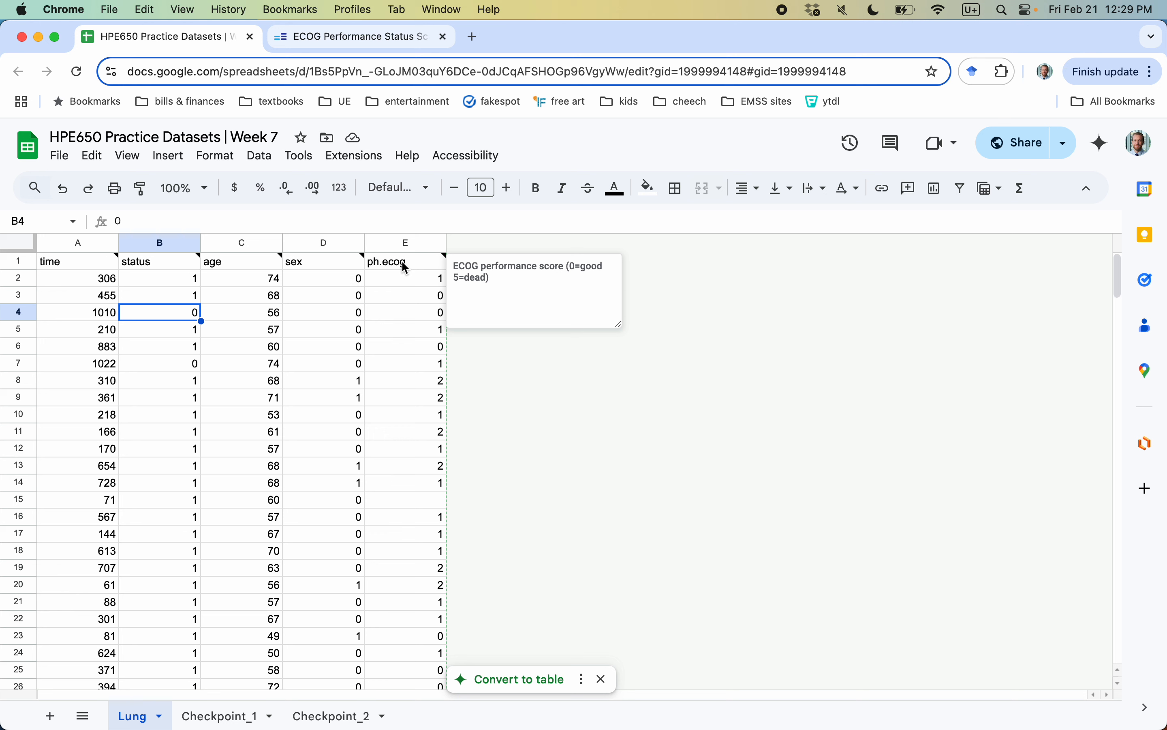
# - Review the ECOG Performance Status Scale web page, highlighting "Eastern Cooperative Oncology Group" and the grade 5 row
pyautogui.click(380, 39)
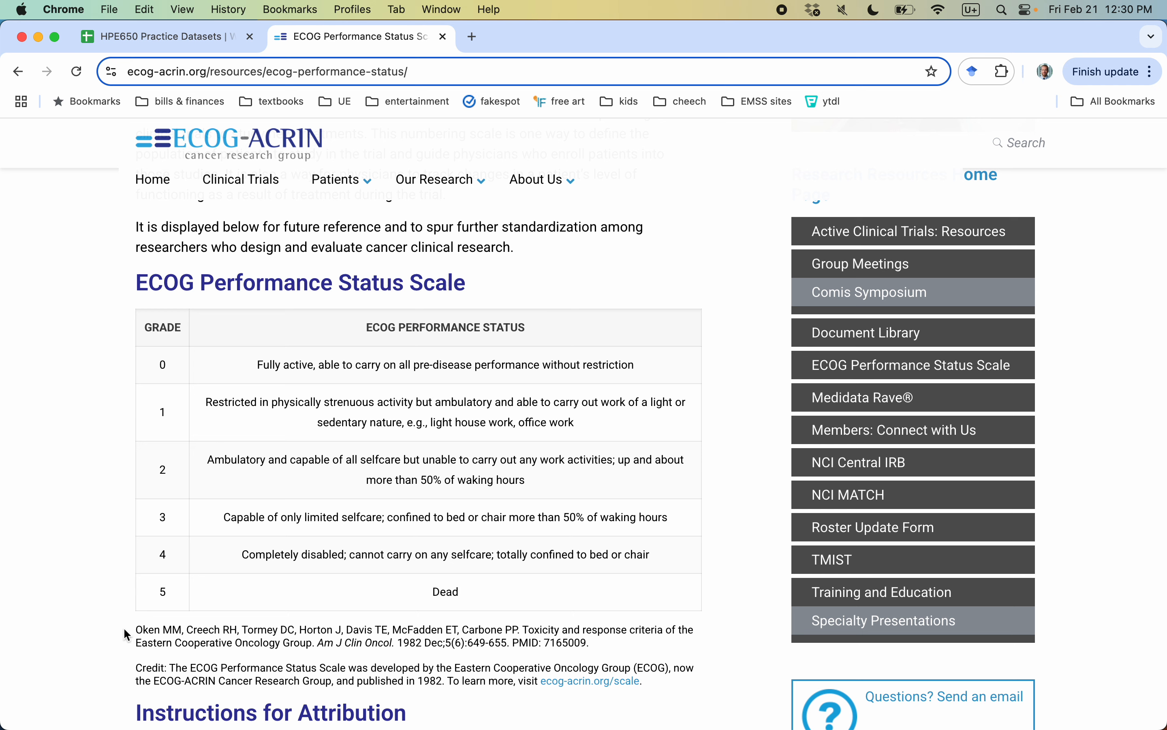
pyautogui.click(136, 639)
pyautogui.moveTo(135, 639); pyautogui.dragTo(313, 646)
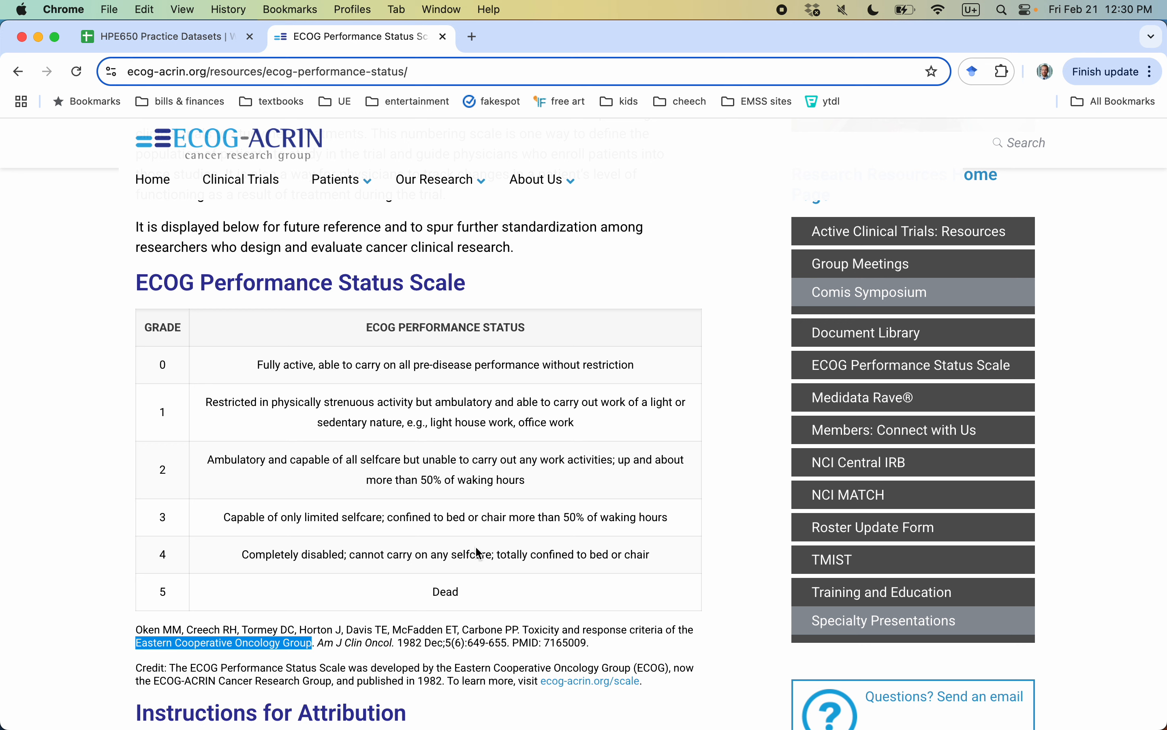
pyautogui.moveTo(479, 596); pyautogui.dragTo(176, 587)
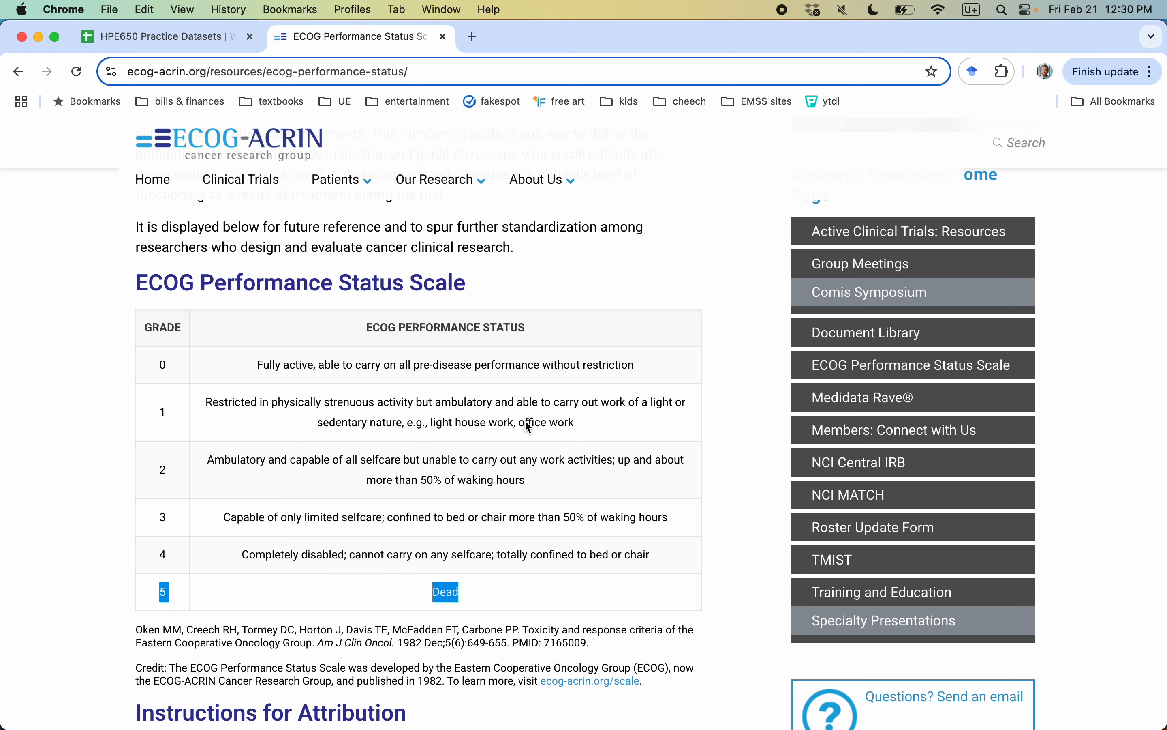
# - Return to the Lung sheet, plot the ph.ecog column as a histogram chart, and delete the chart after viewing it
pyautogui.click(180, 41)
pyautogui.click(404, 243)
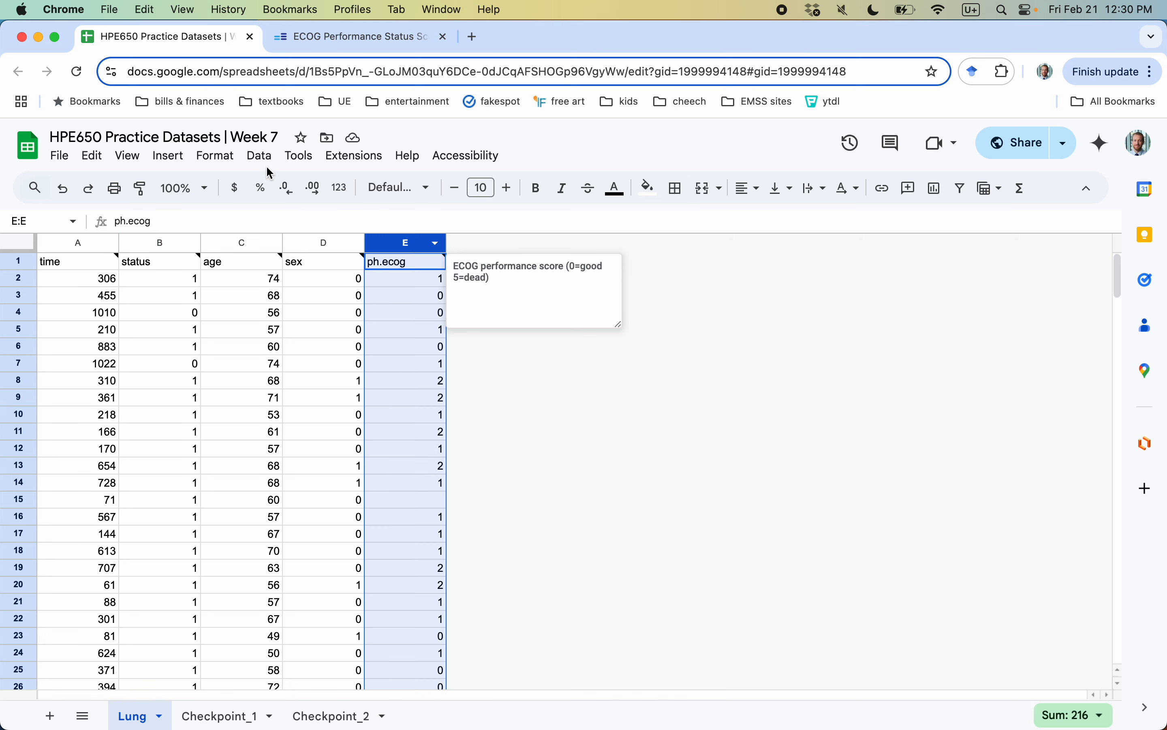
pyautogui.click(168, 155)
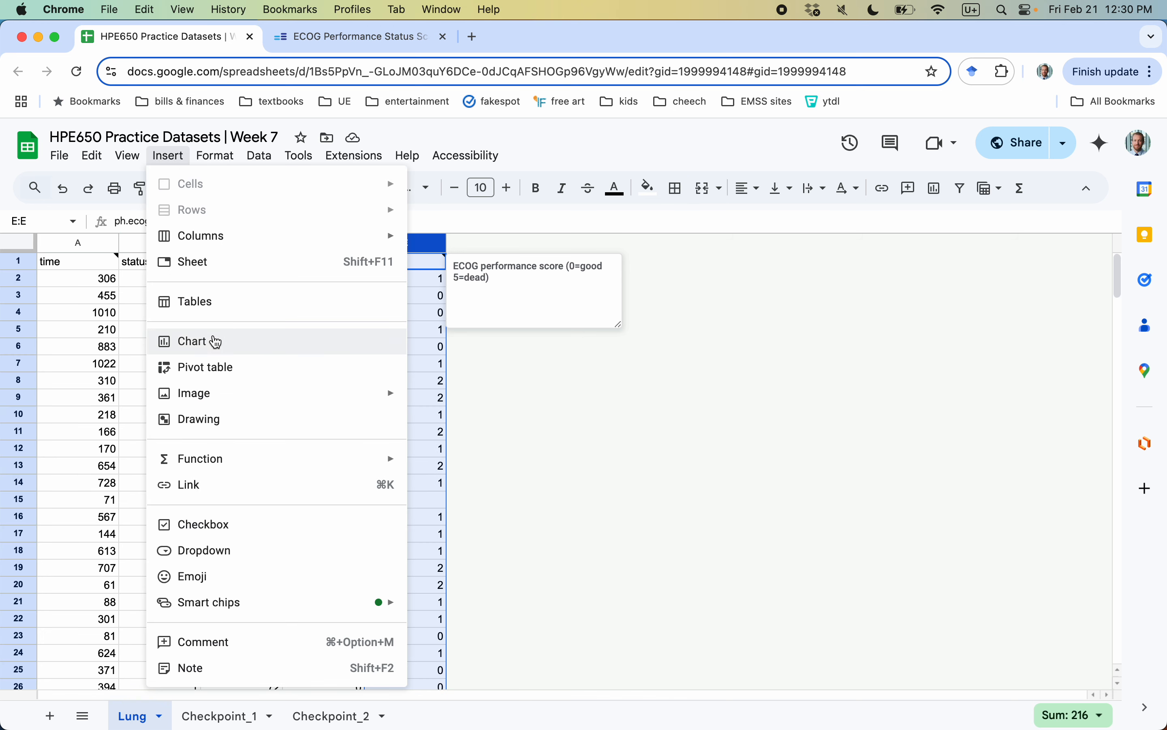
pyautogui.click(213, 341)
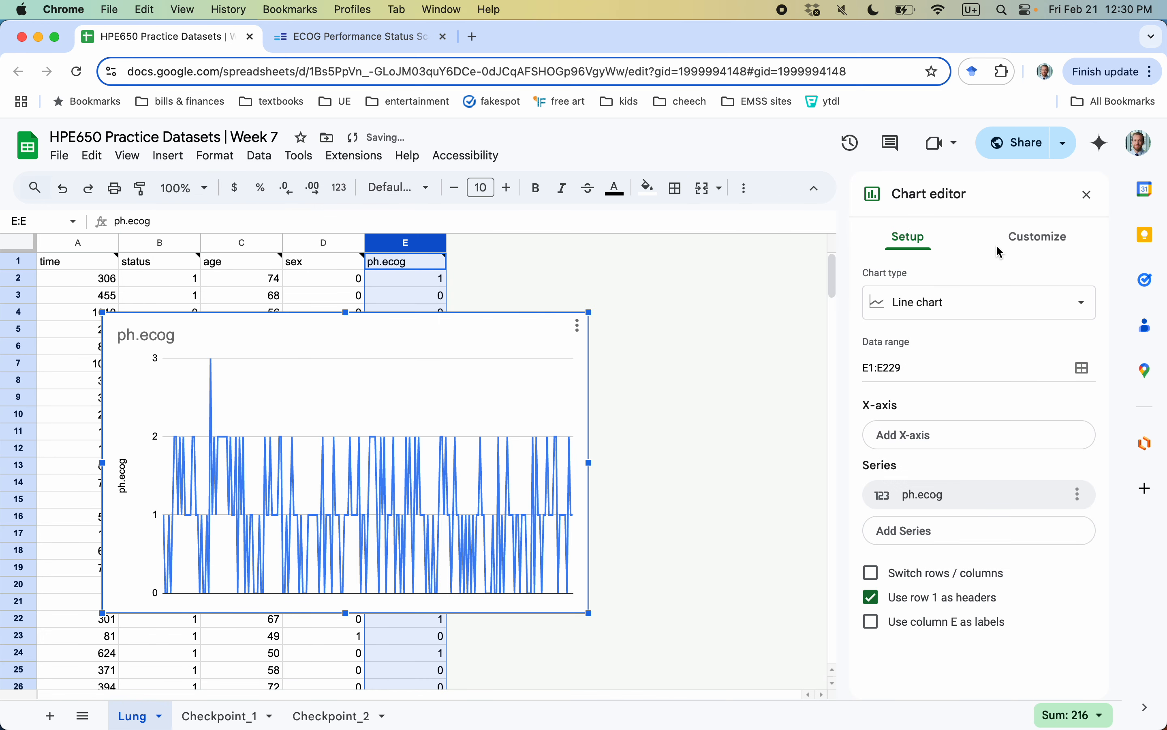
pyautogui.click(1008, 239)
pyautogui.click(909, 236)
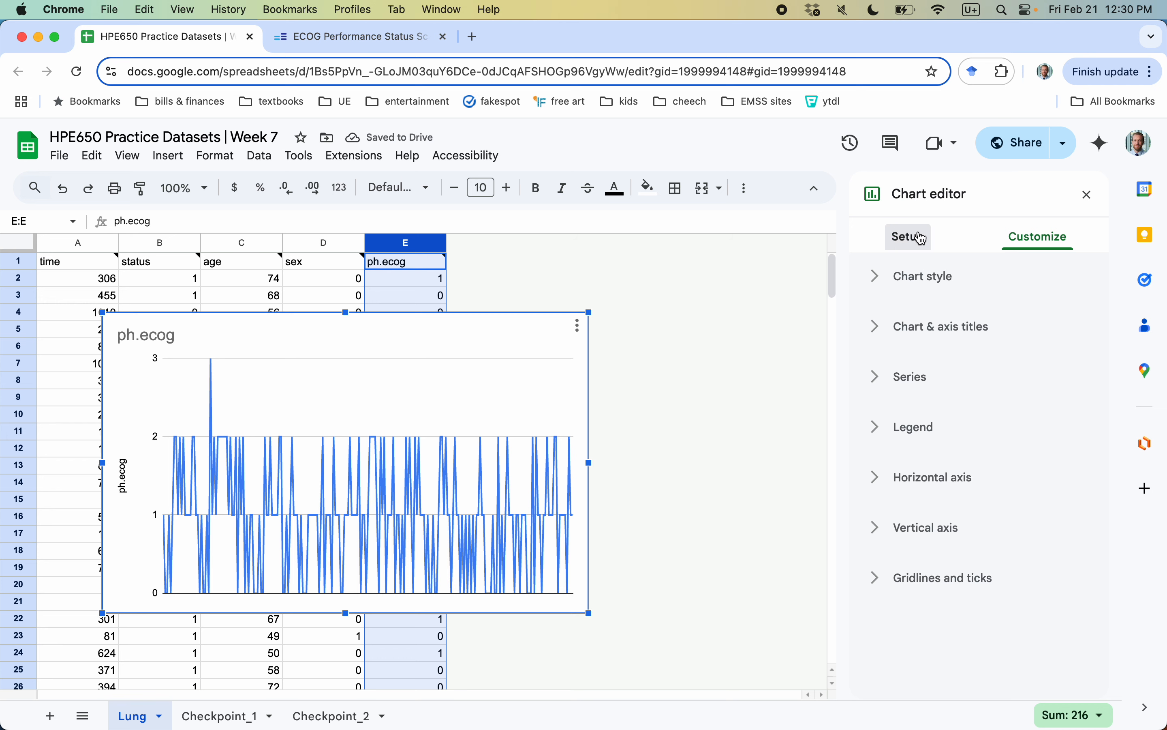
pyautogui.click(932, 307)
pyautogui.click(995, 470)
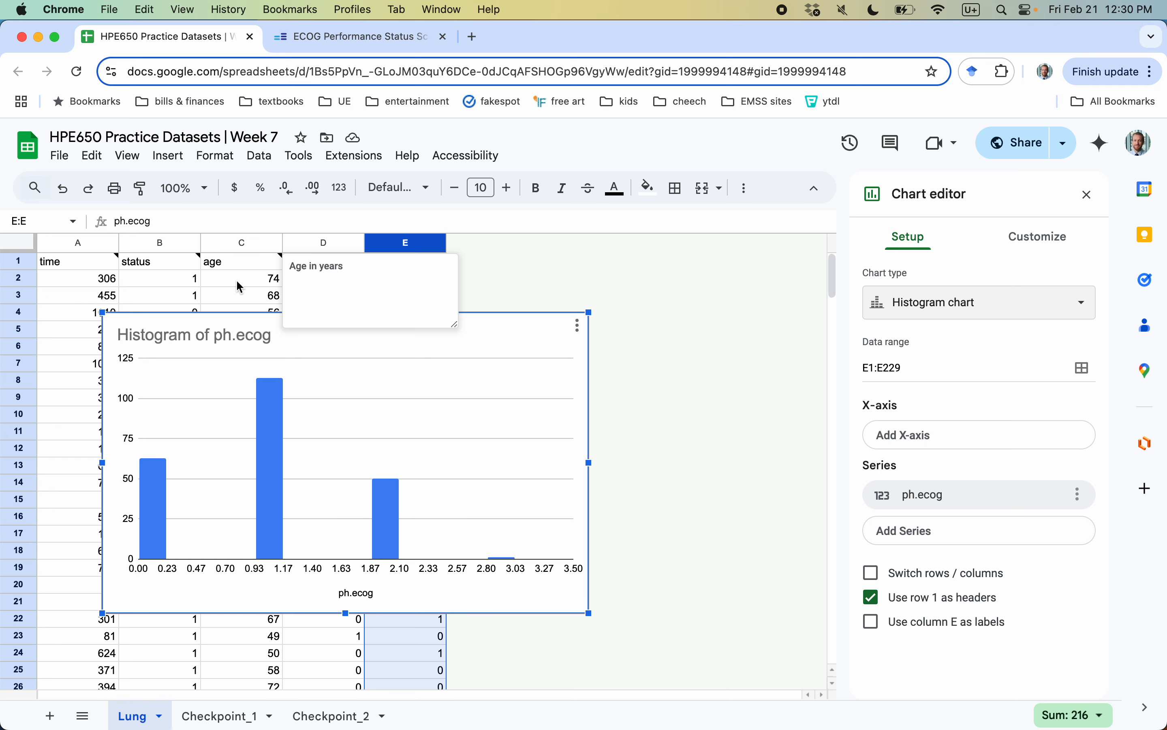
pyautogui.press('Delete')
# - Copy the entire Lung dataset, including its header row
pyautogui.click(222, 276)
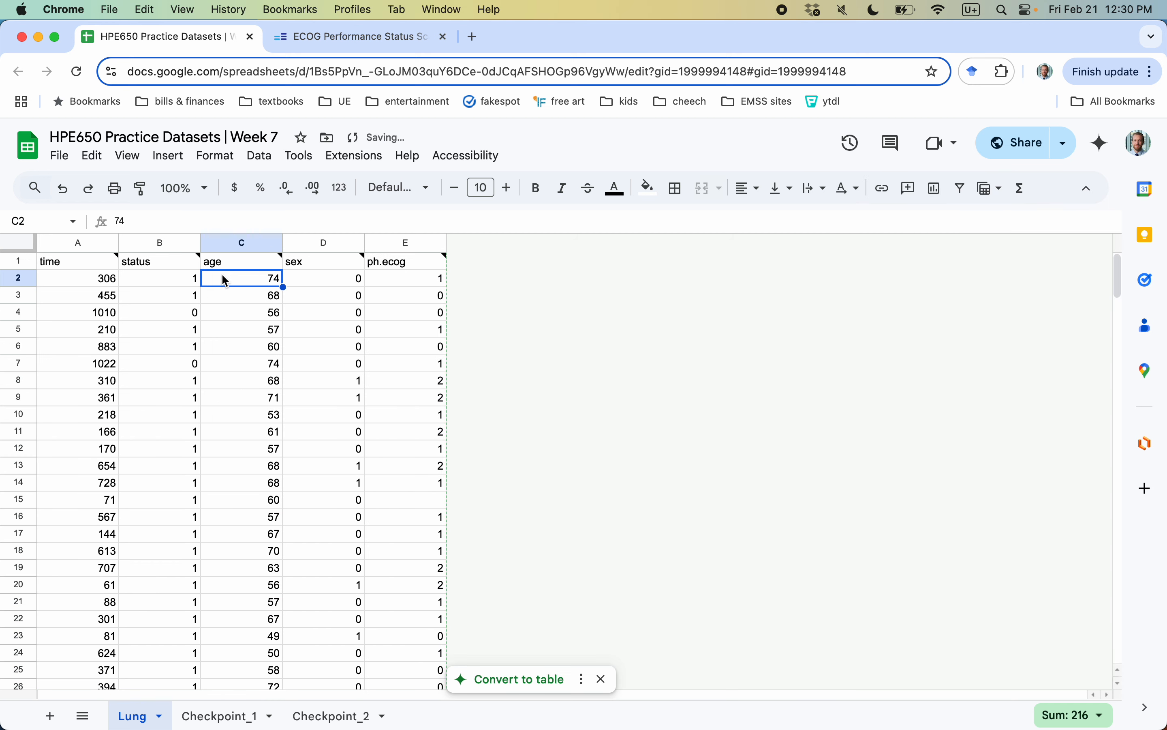
pyautogui.press('super+a')
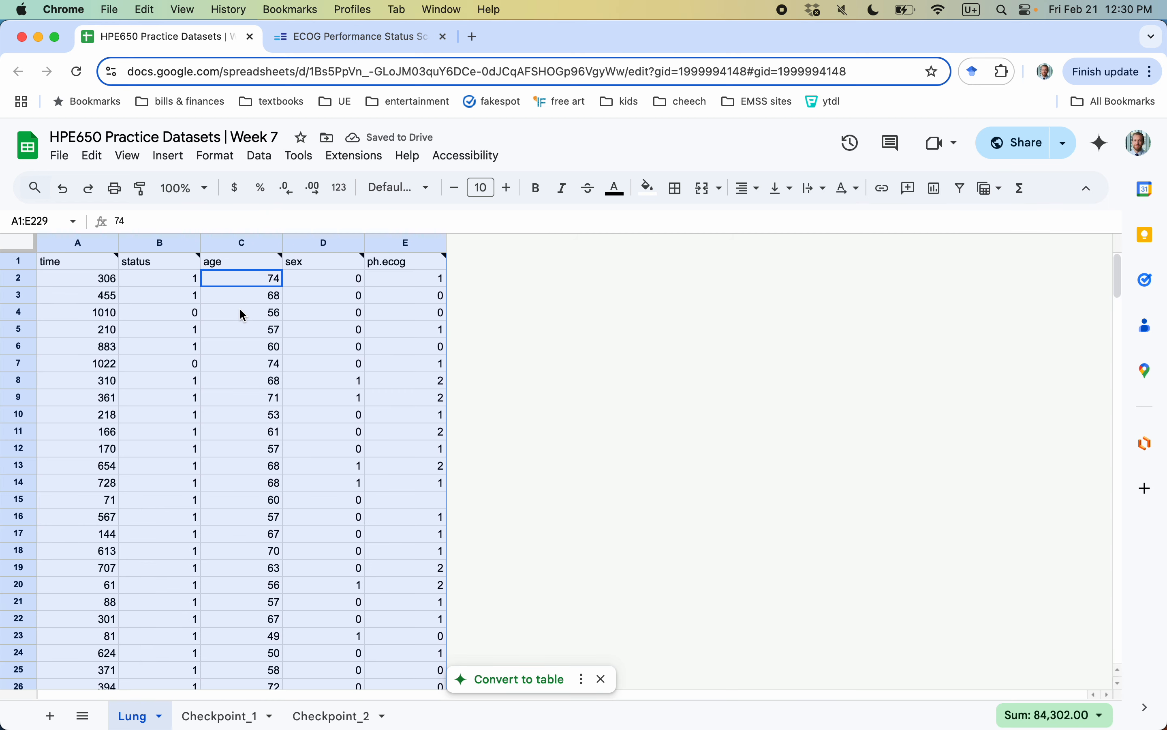
pyautogui.press('super+c')
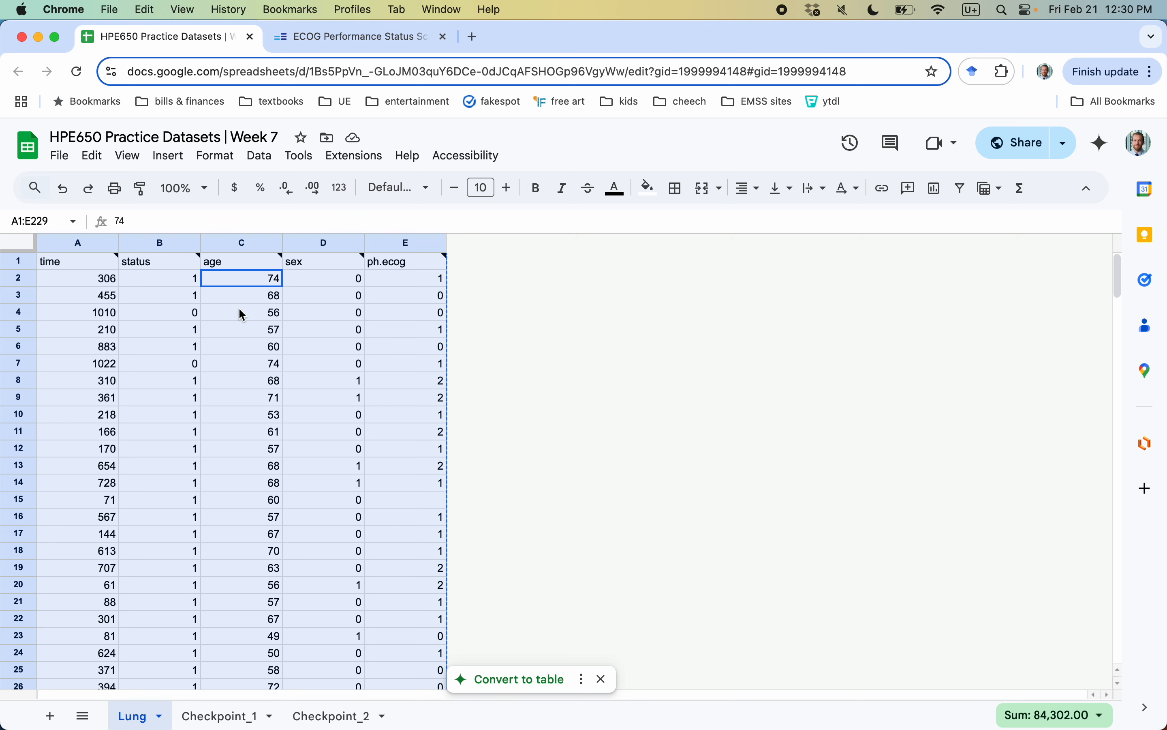
# - Switch to SPSS Statistics, paste the copied dataset with variable names from the first cell, and look over the rows
pyautogui.press('super+Tab')
pyautogui.press('super+Tab')
pyautogui.press('super+Tab')
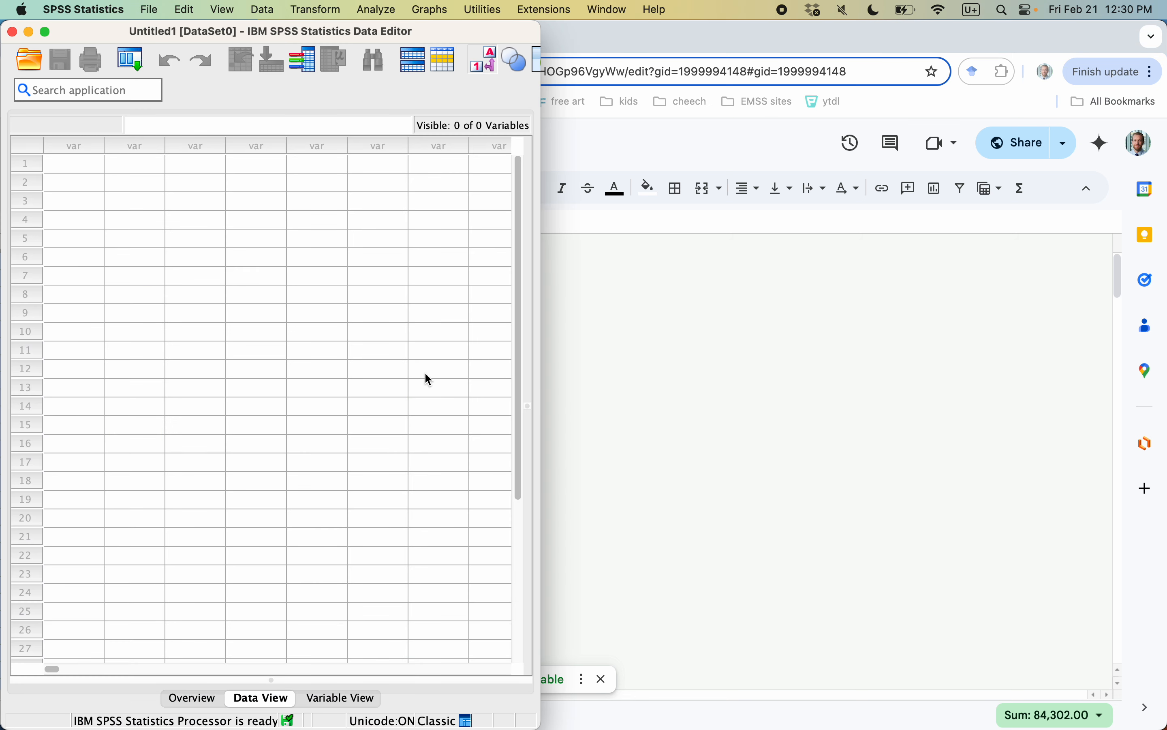
pyautogui.rightClick(78, 167)
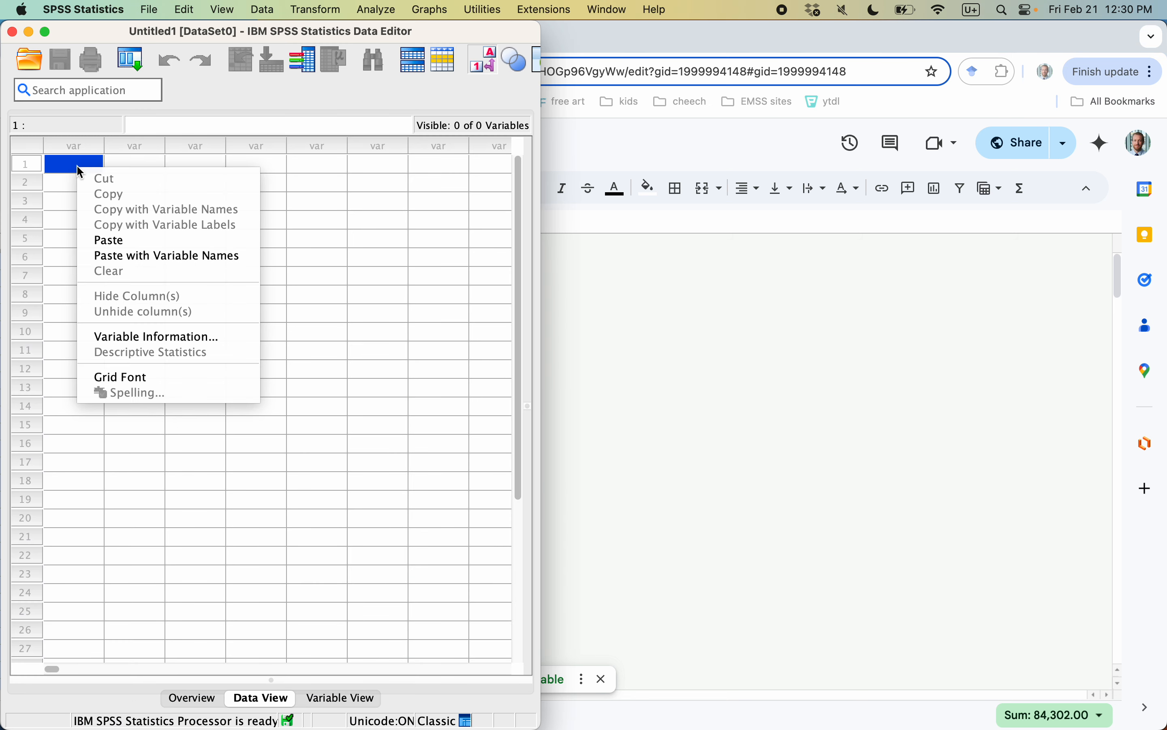
pyautogui.click(119, 256)
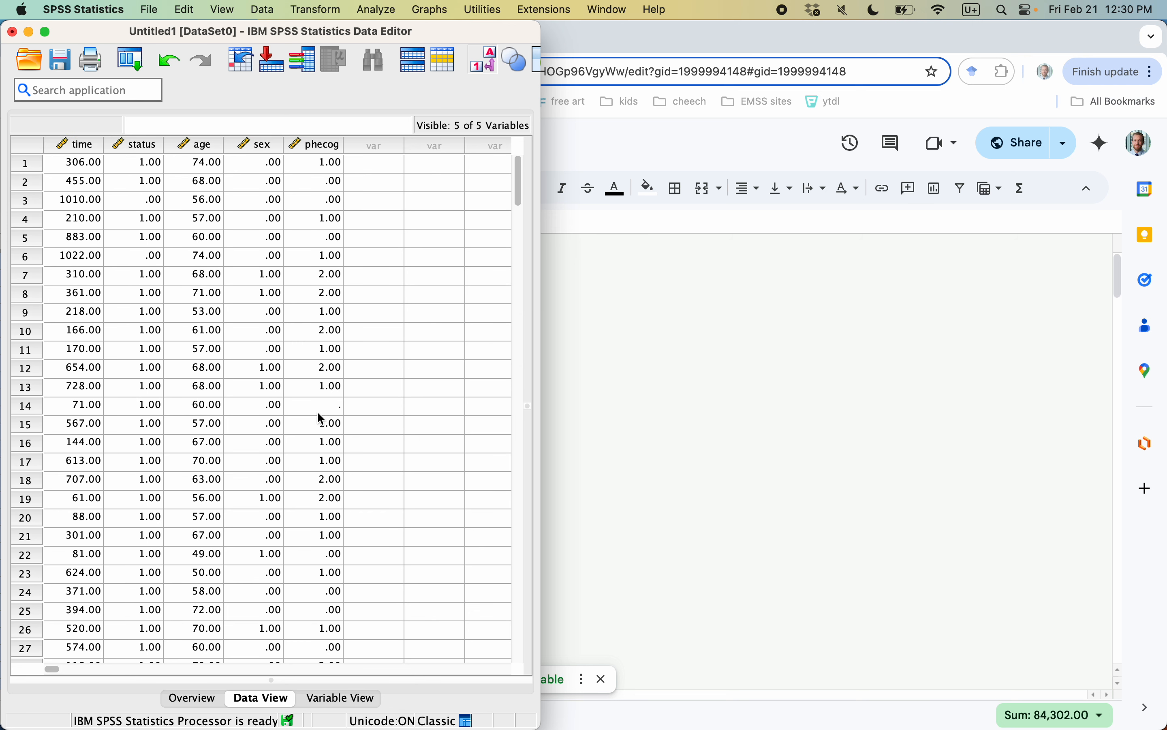
pyautogui.scroll(-5, 283, 477)
pyautogui.scroll(2, 286, 477)
pyautogui.scroll(3, 286, 477)
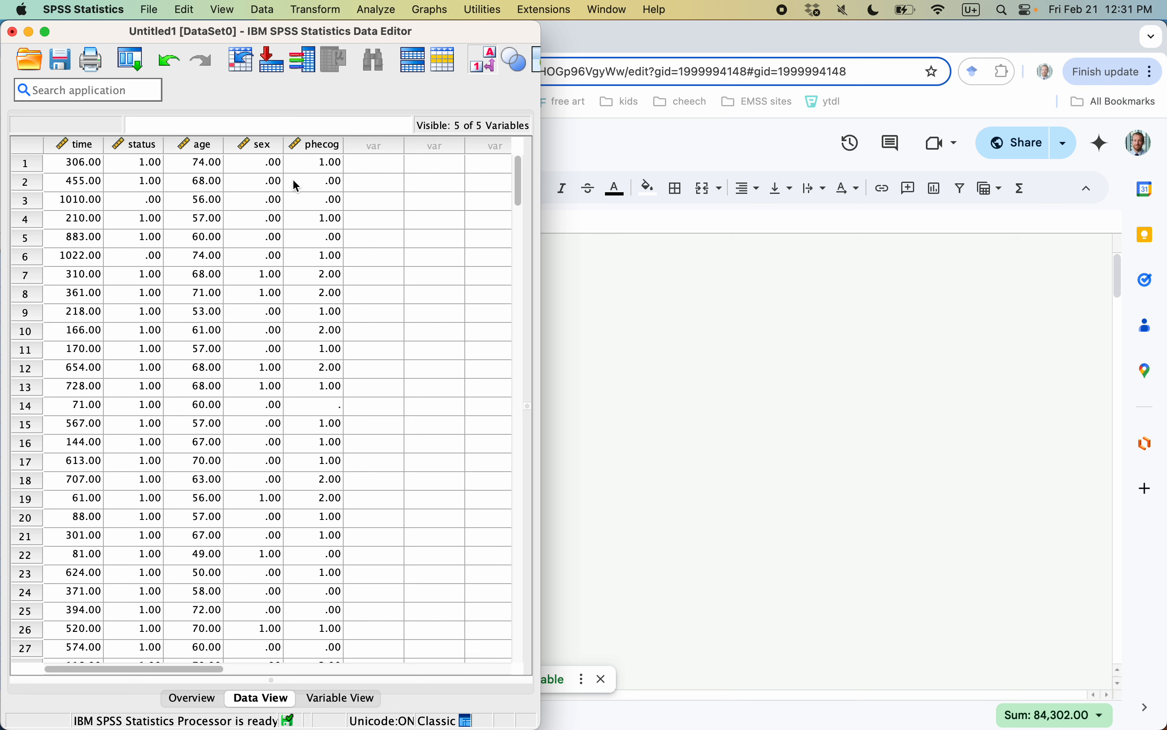
# - Start a Cox Regression survival analysis, moving its dialog beside the data, with time as the Time variable and status as Status
pyautogui.click(377, 11)
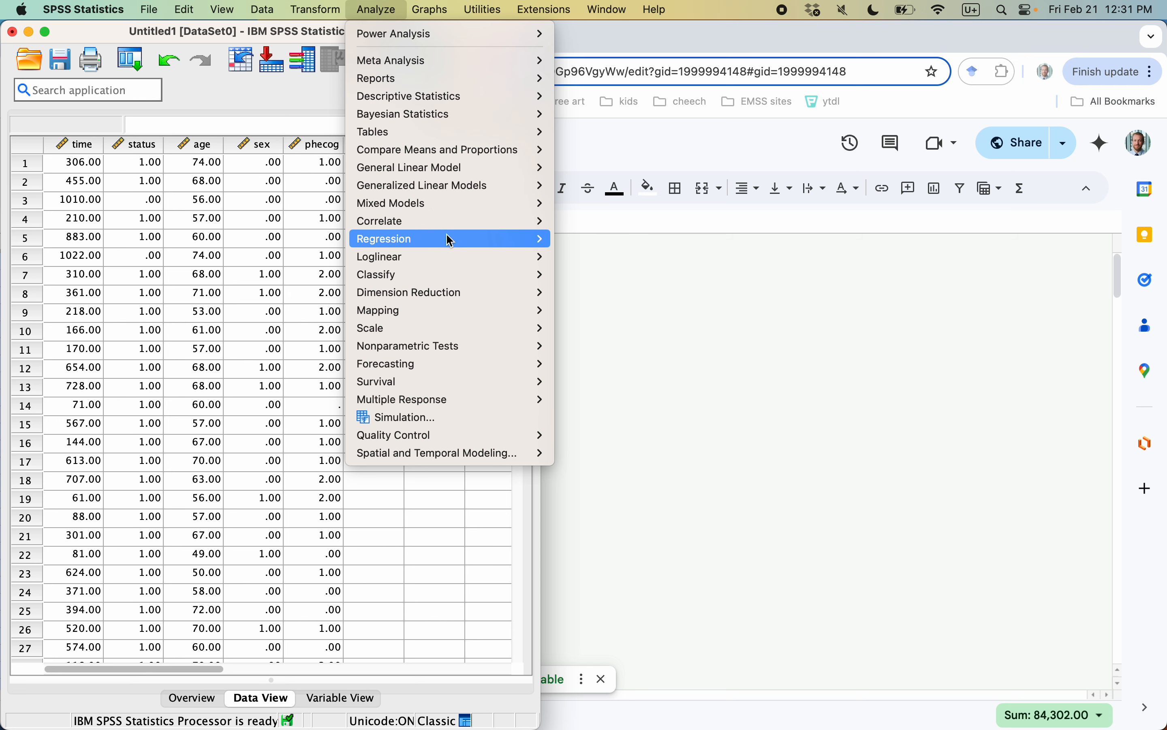
pyautogui.moveTo(448, 239)
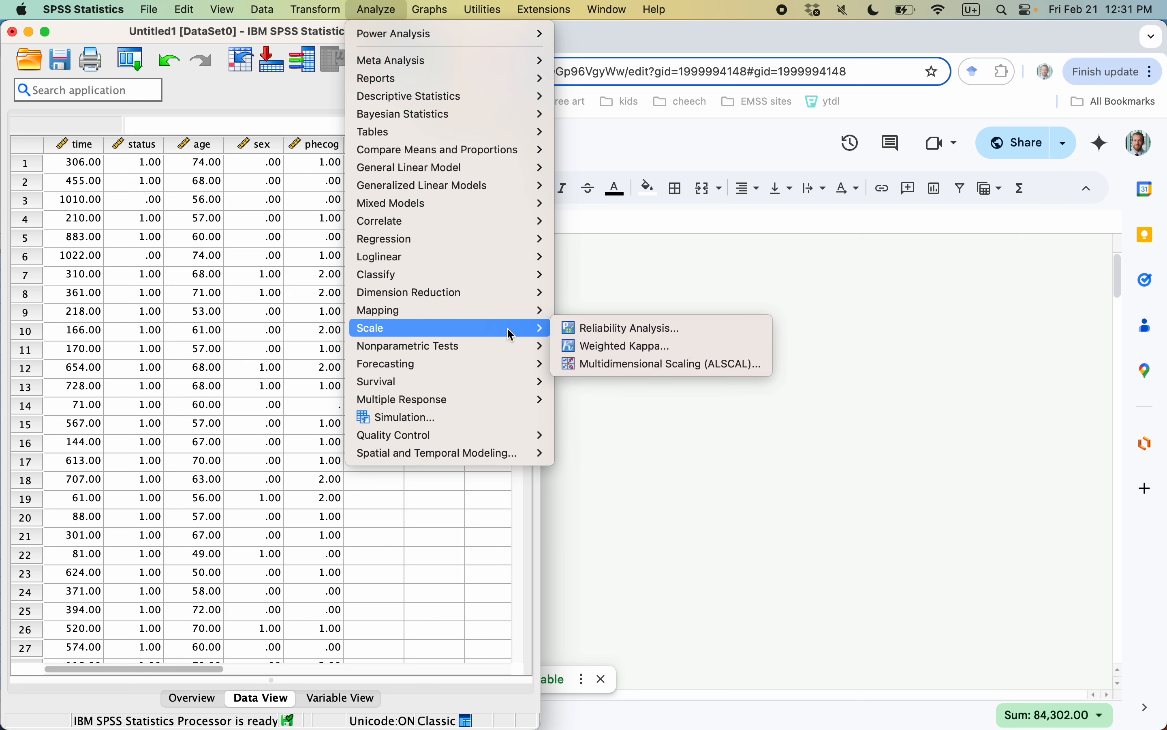
pyautogui.moveTo(461, 386)
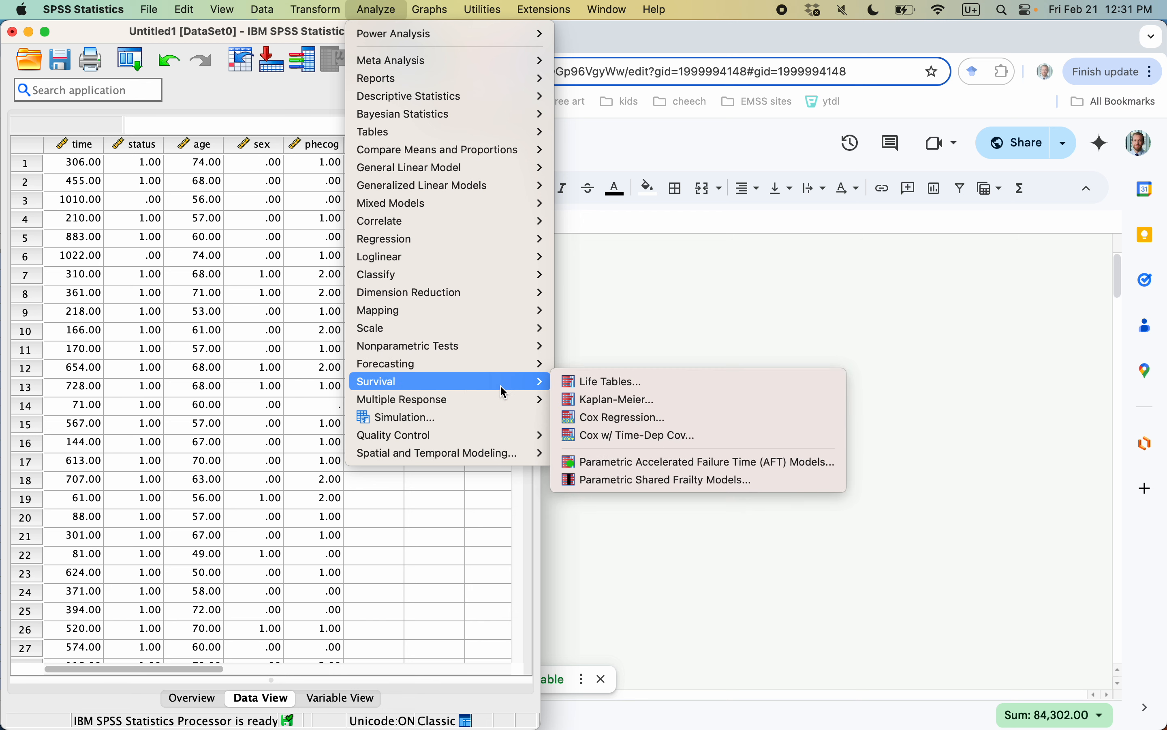
pyautogui.click(584, 417)
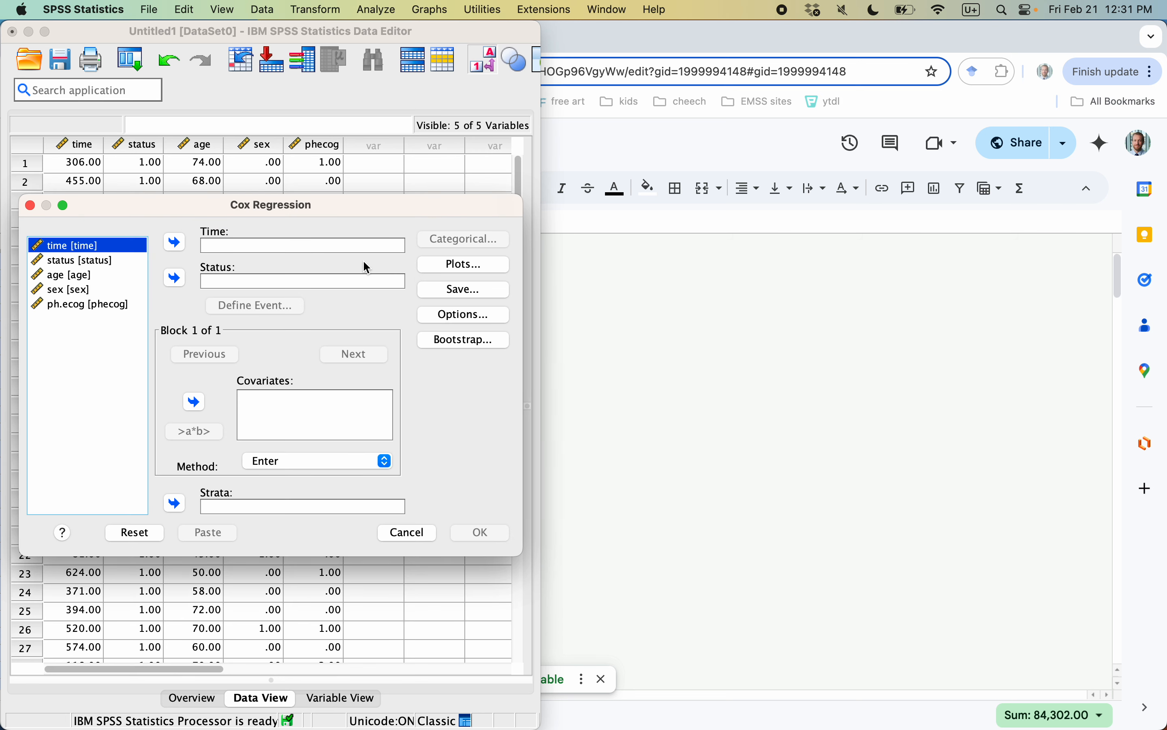
pyautogui.moveTo(339, 212); pyautogui.dragTo(863, 45)
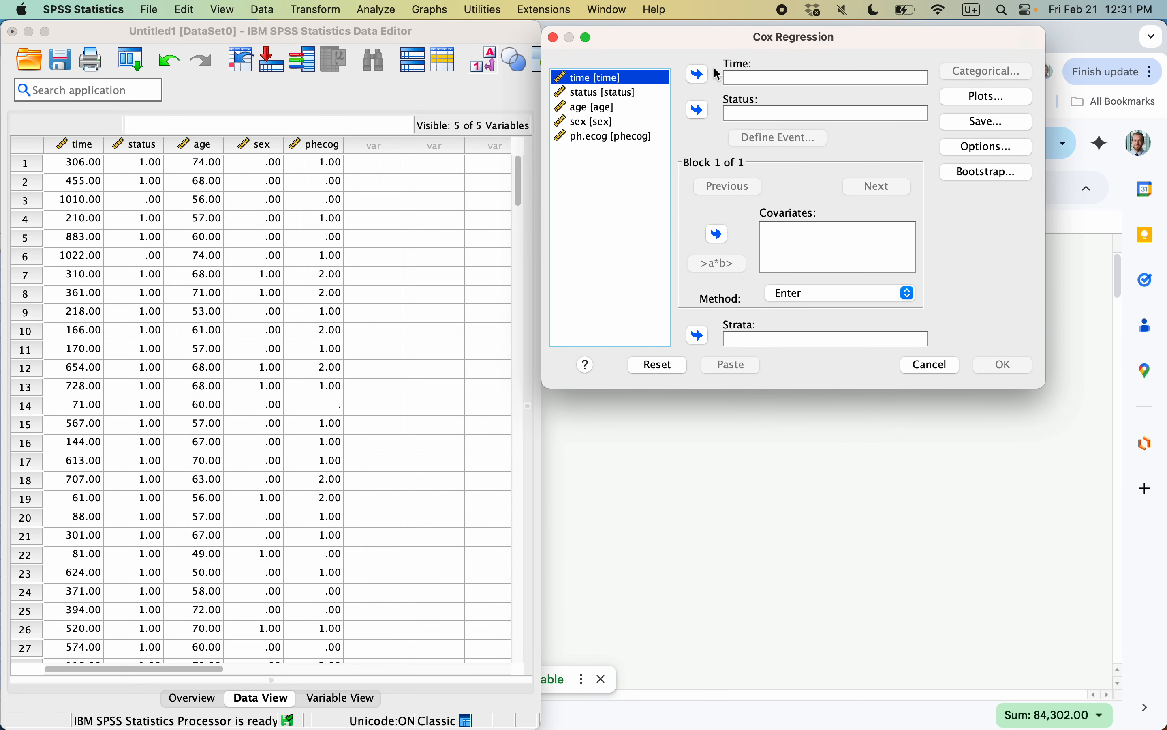
pyautogui.click(700, 76)
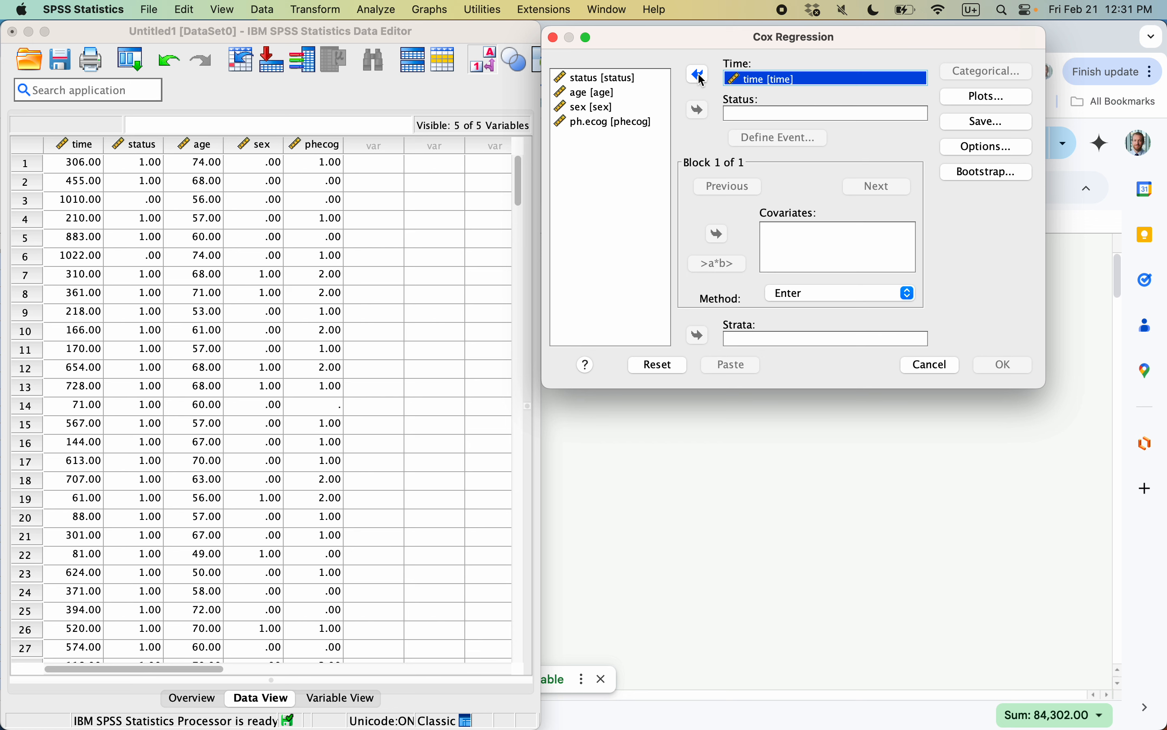
pyautogui.click(609, 77)
pyautogui.click(699, 111)
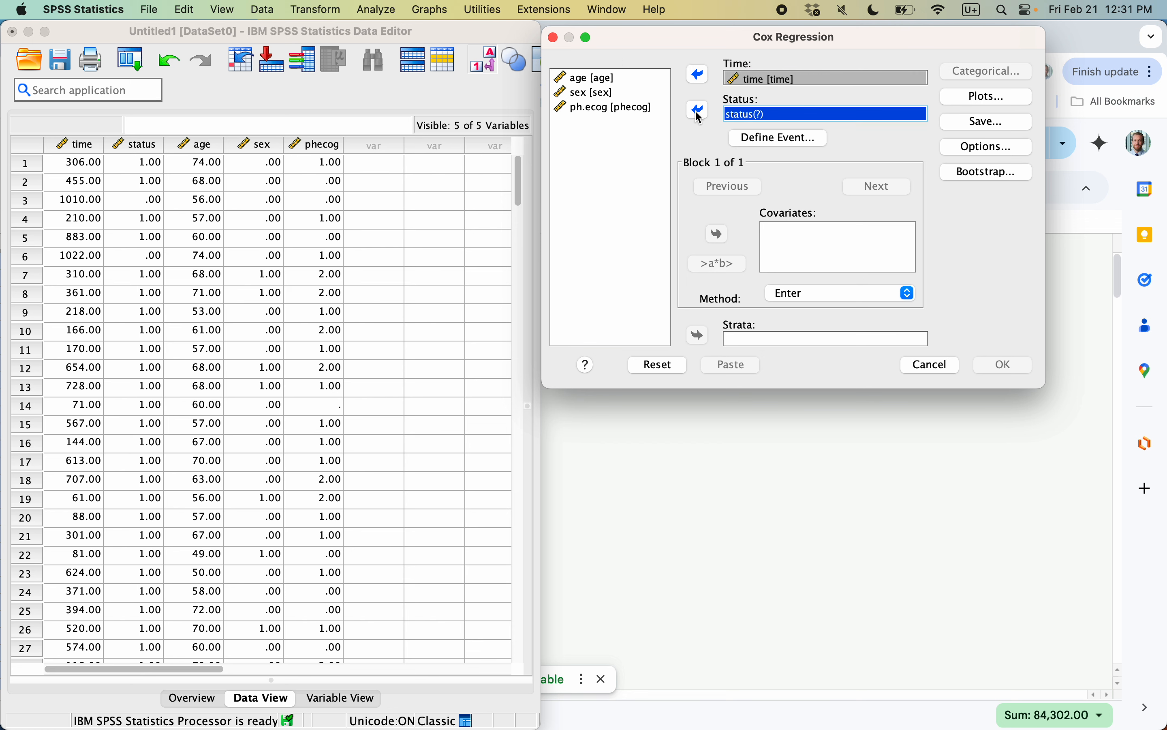
# - Define the status event as the single value 1
pyautogui.click(779, 140)
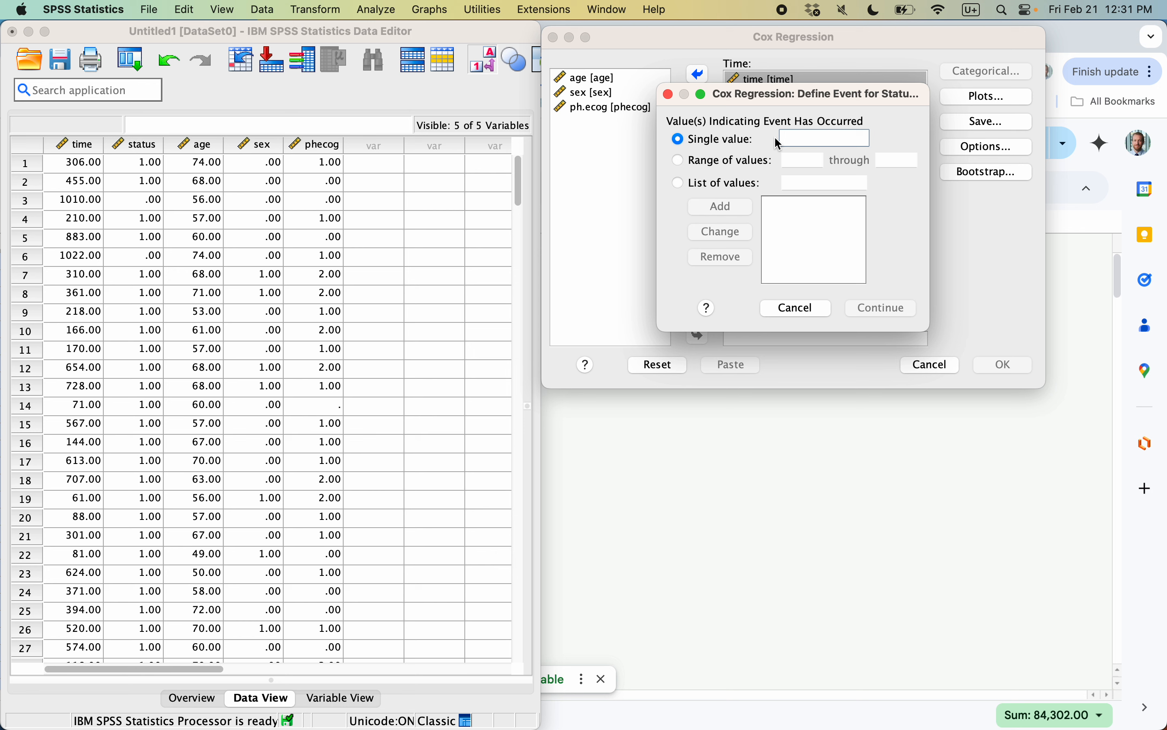
pyautogui.write('1')
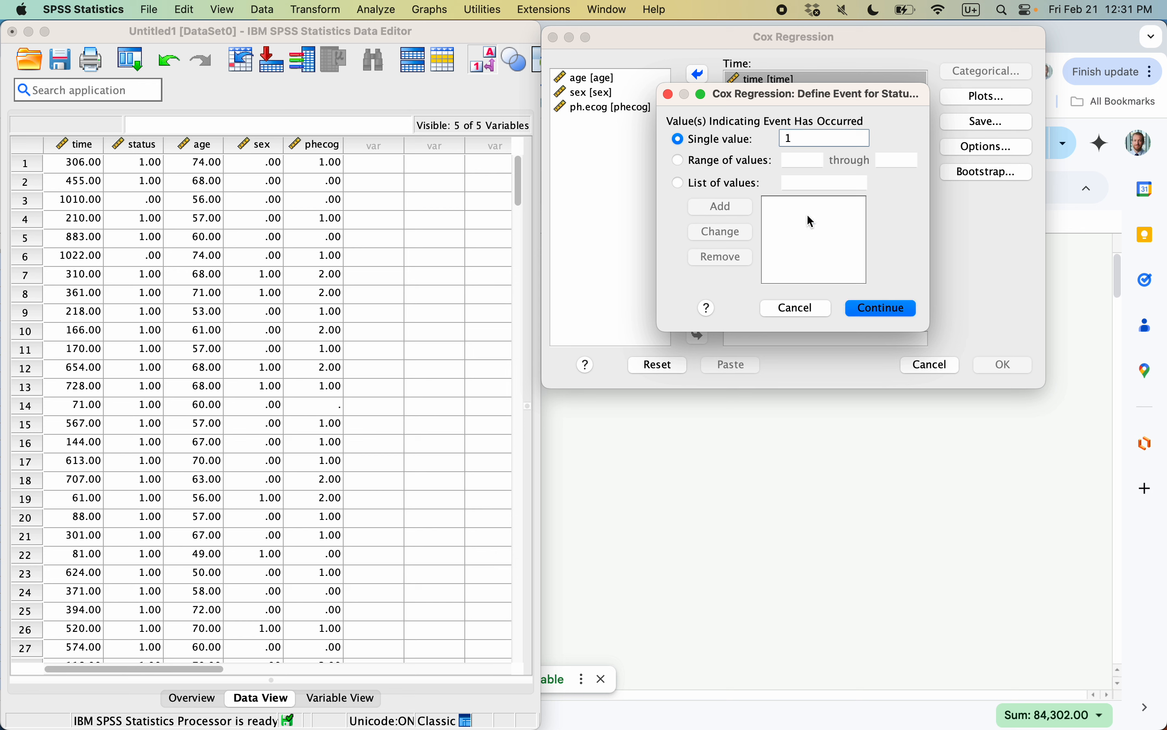
pyautogui.click(870, 310)
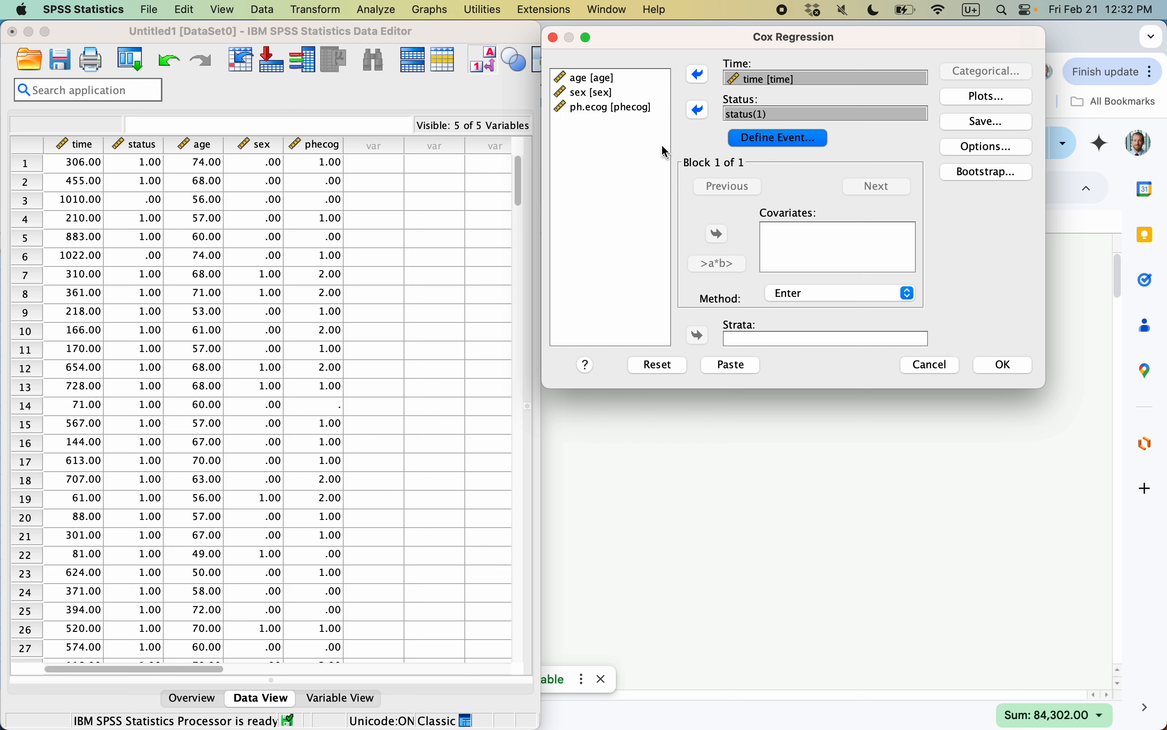
# - Add sex as the covariate in Block 1 of the Cox regression
pyautogui.click(627, 94)
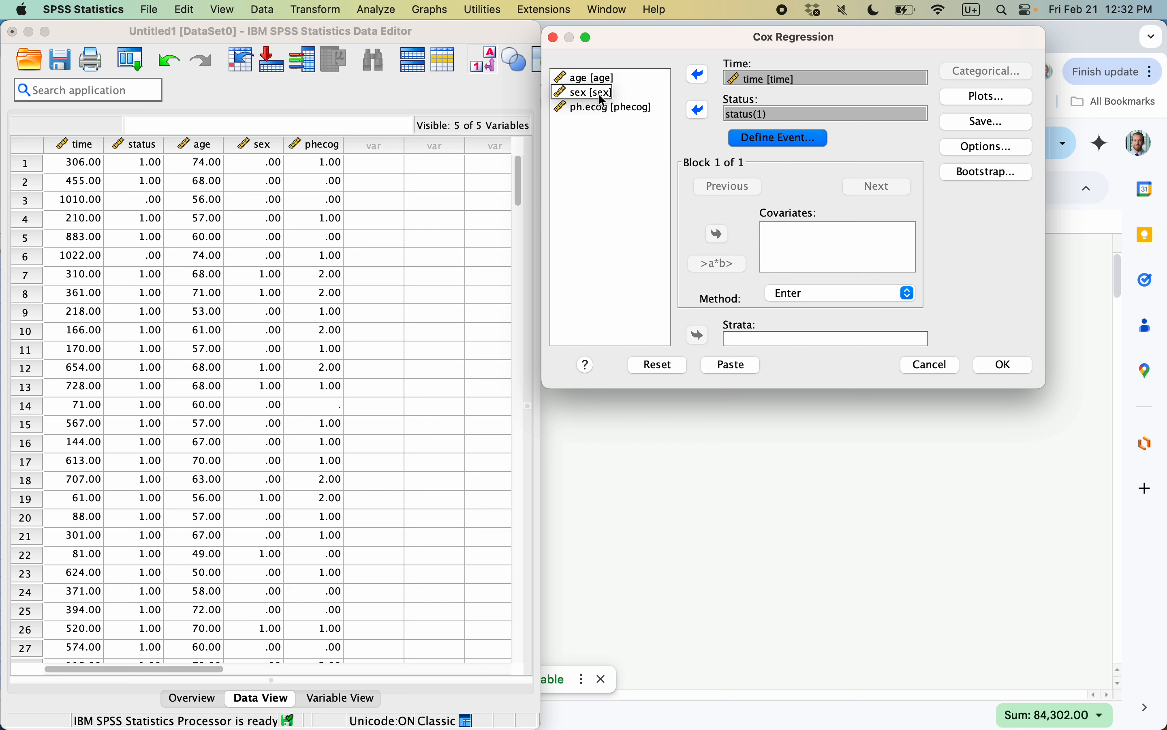
pyautogui.click(576, 94)
pyautogui.click(718, 235)
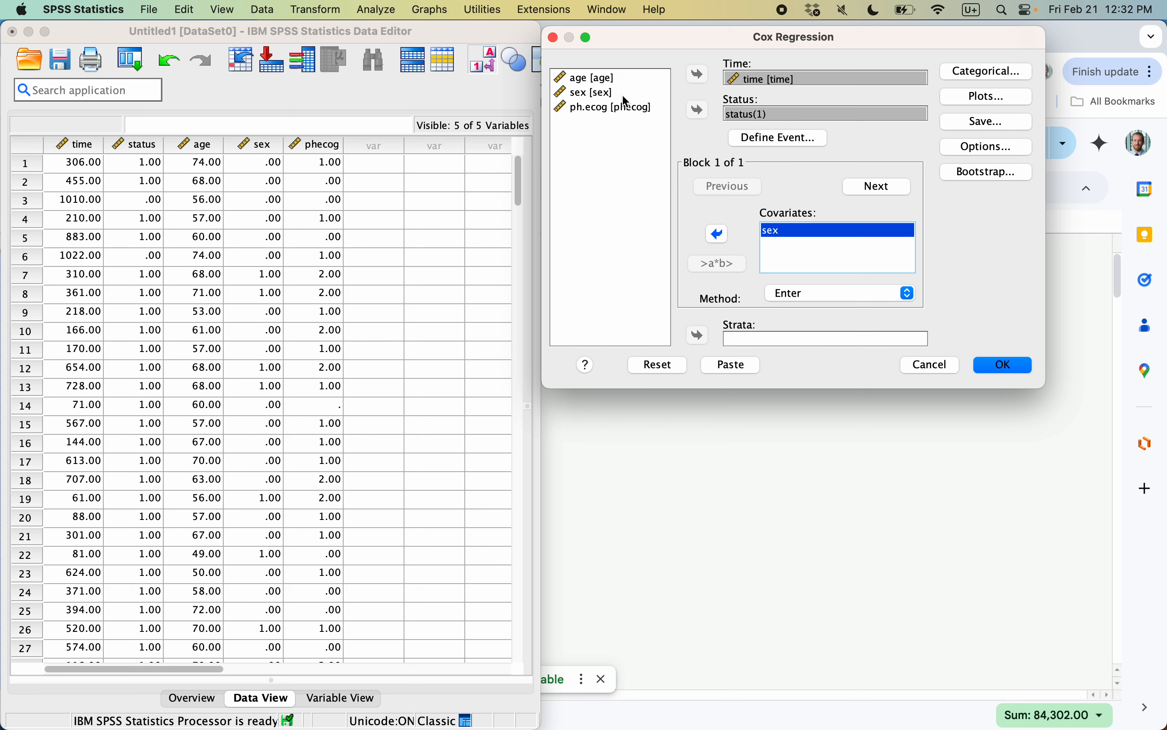
# - Create Block 2 with age, sex and phecog as covariates, and check the contents of both blocks
pyautogui.click(607, 115)
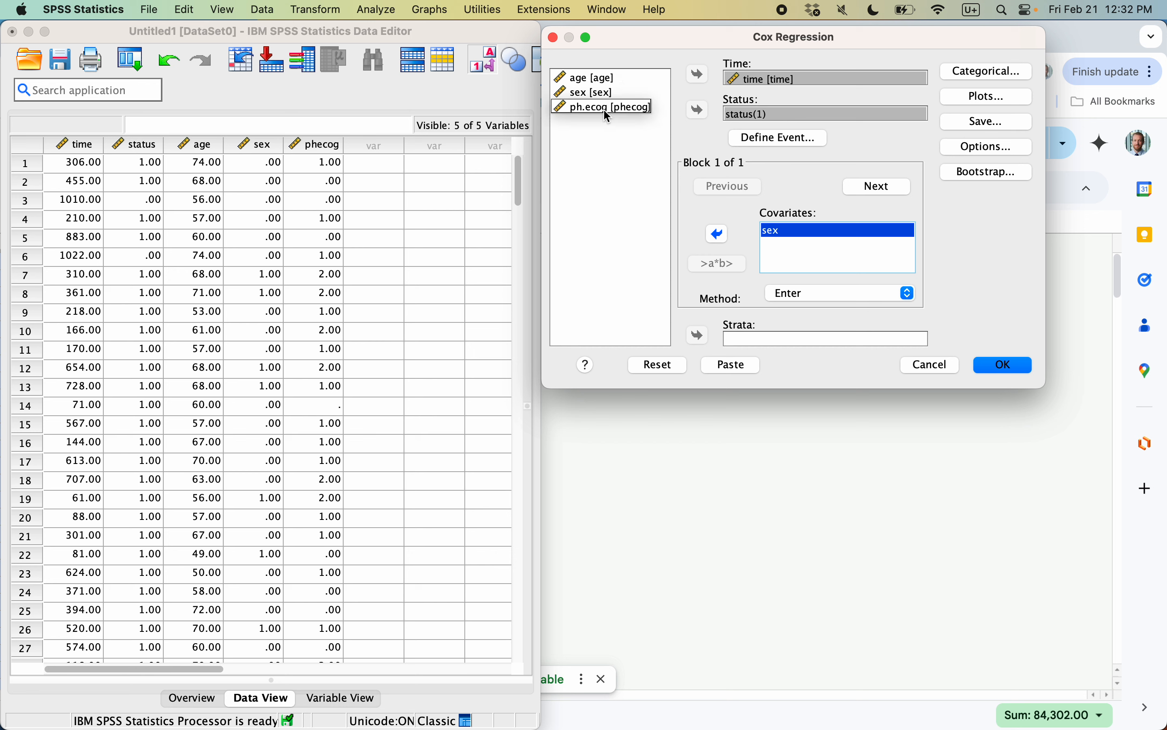
pyautogui.click(874, 188)
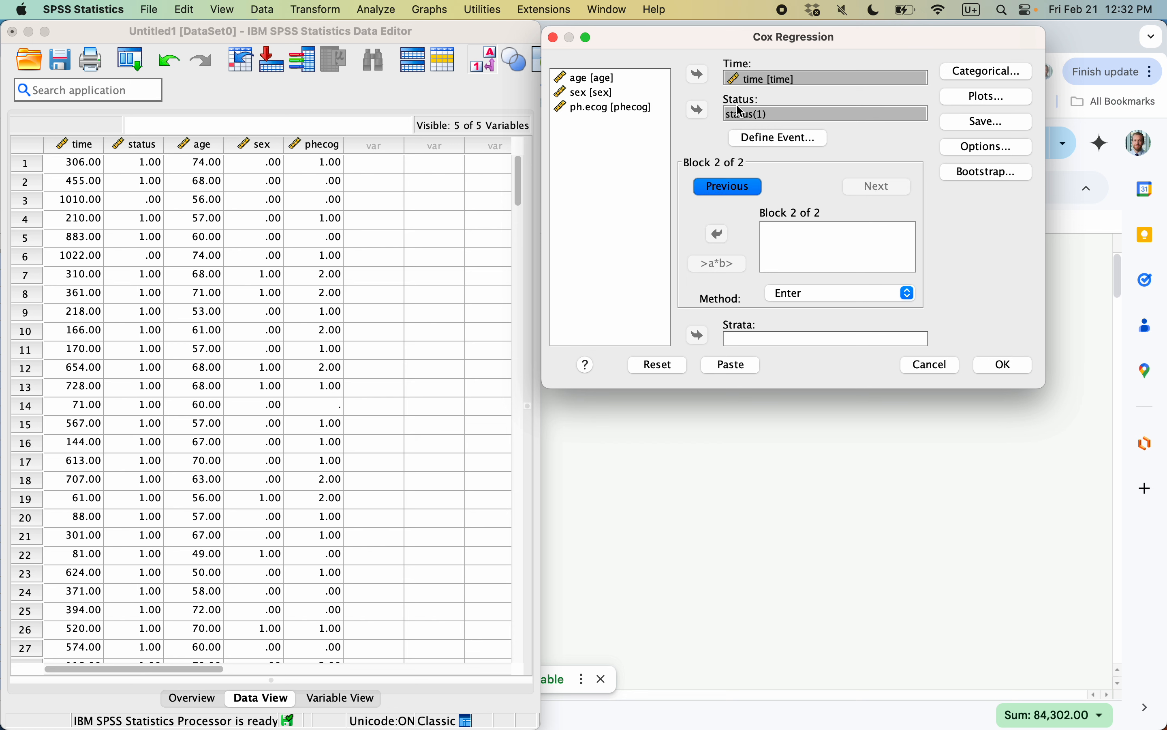
pyautogui.moveTo(591, 118); pyautogui.dragTo(586, 80)
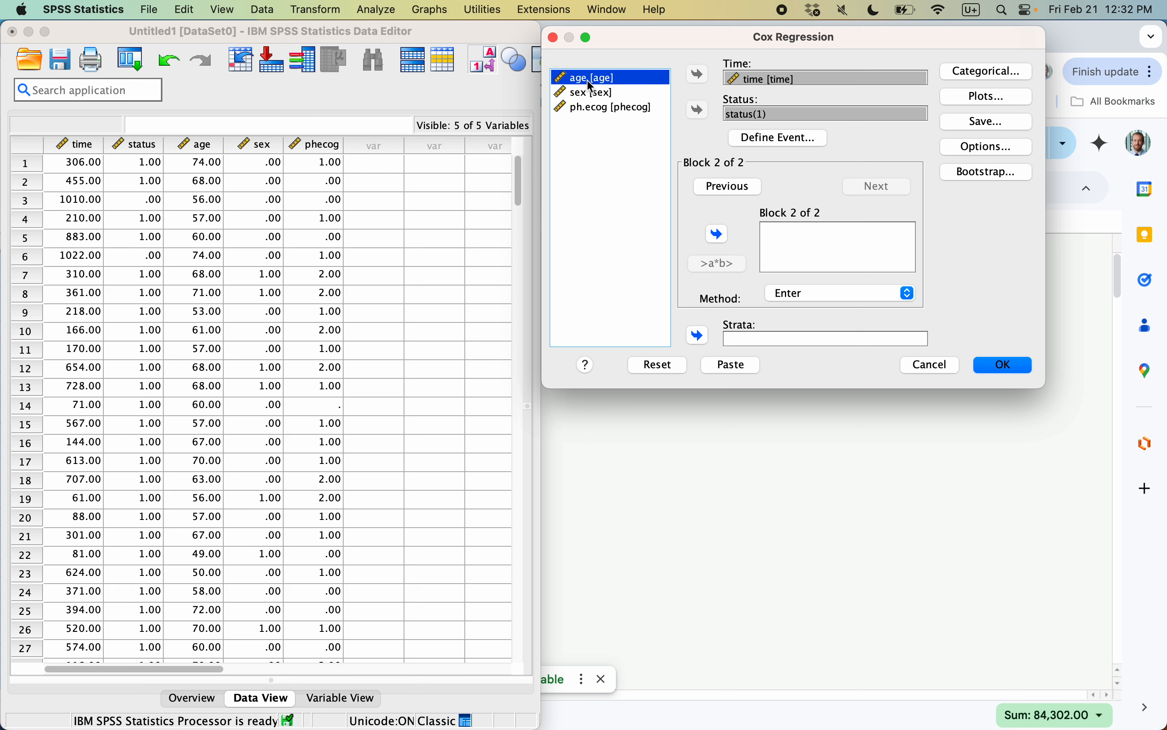
pyautogui.keyDown('shift'); pyautogui.click(587, 113); pyautogui.keyUp('shift')
pyautogui.click(718, 234)
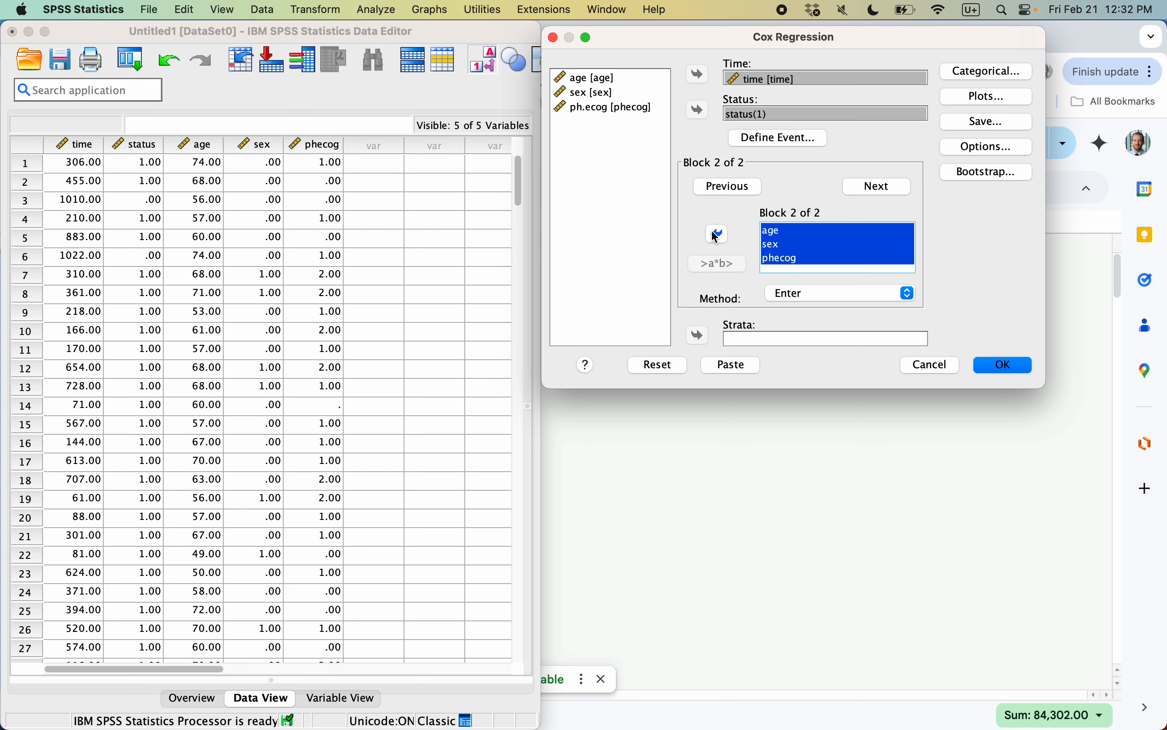
pyautogui.click(727, 187)
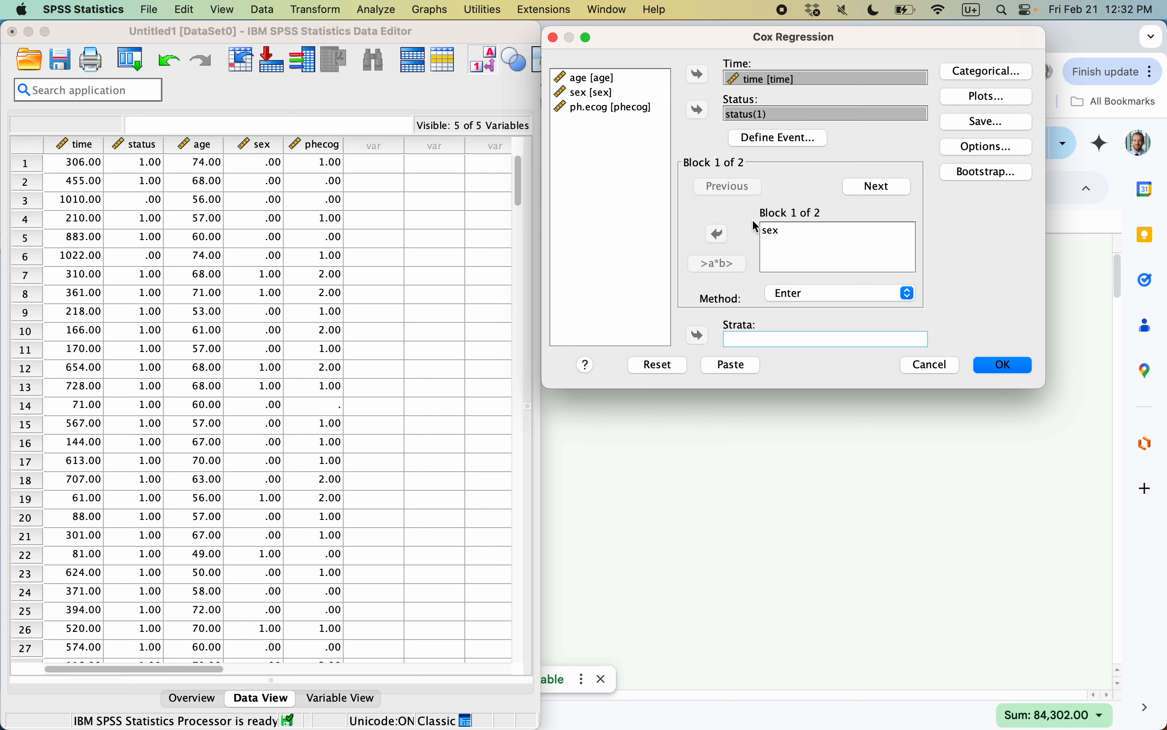
pyautogui.click(877, 185)
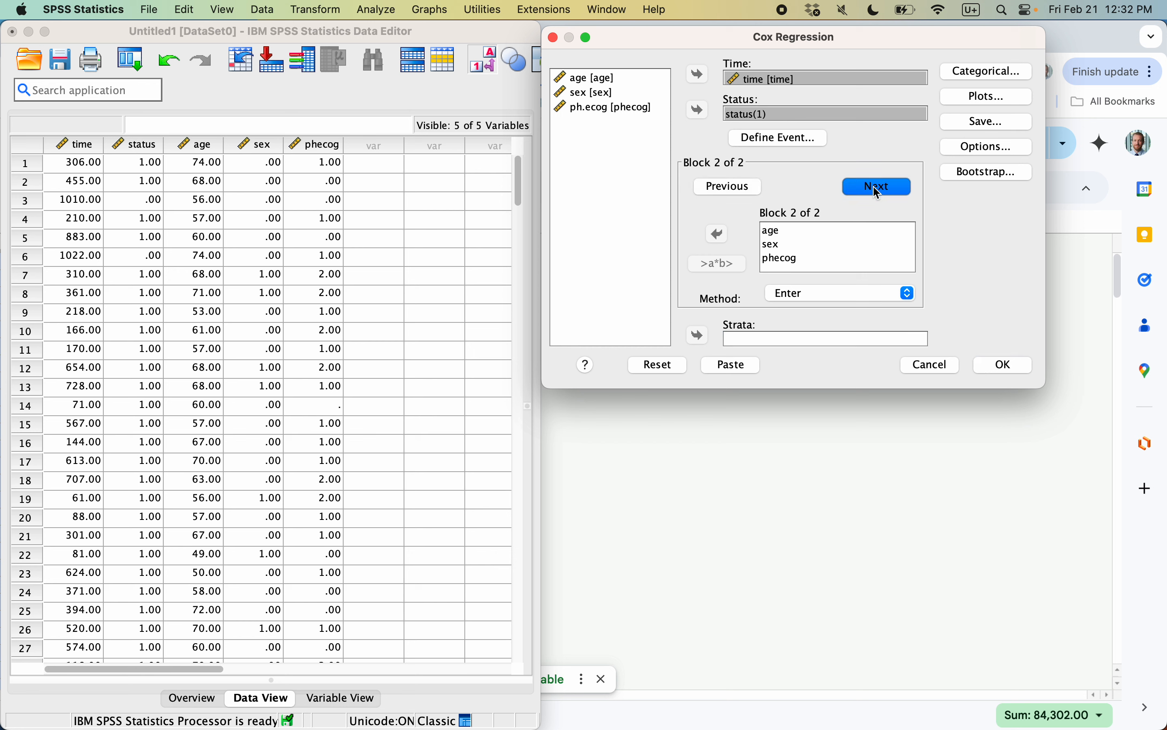
# - Define sex as a categorical covariate with the Indicator contrast and the first category as reference
pyautogui.click(784, 260)
pyautogui.click(964, 73)
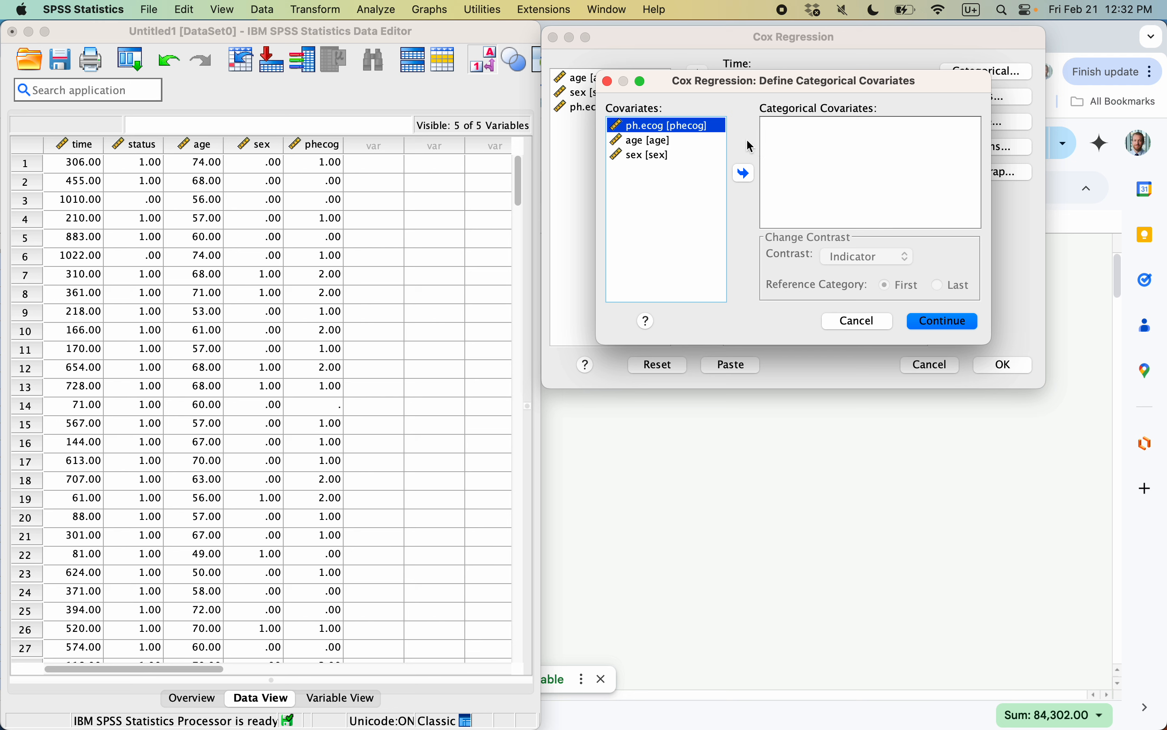
pyautogui.click(642, 155)
pyautogui.click(746, 174)
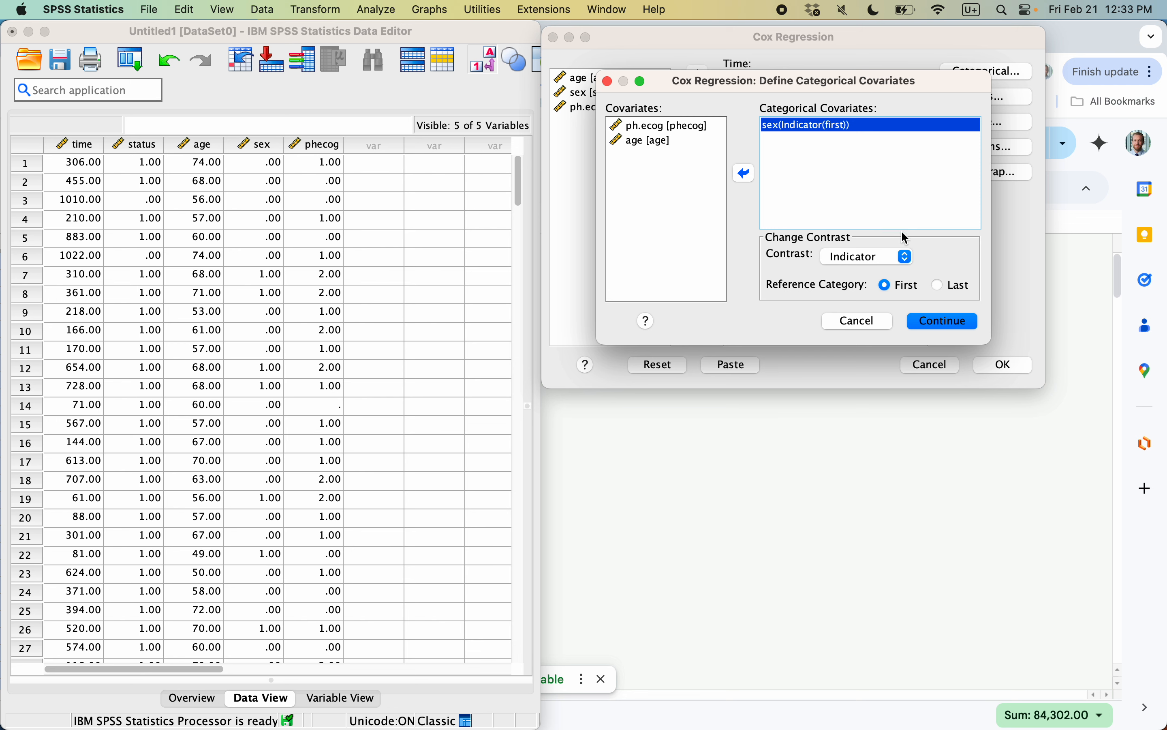
pyautogui.click(941, 322)
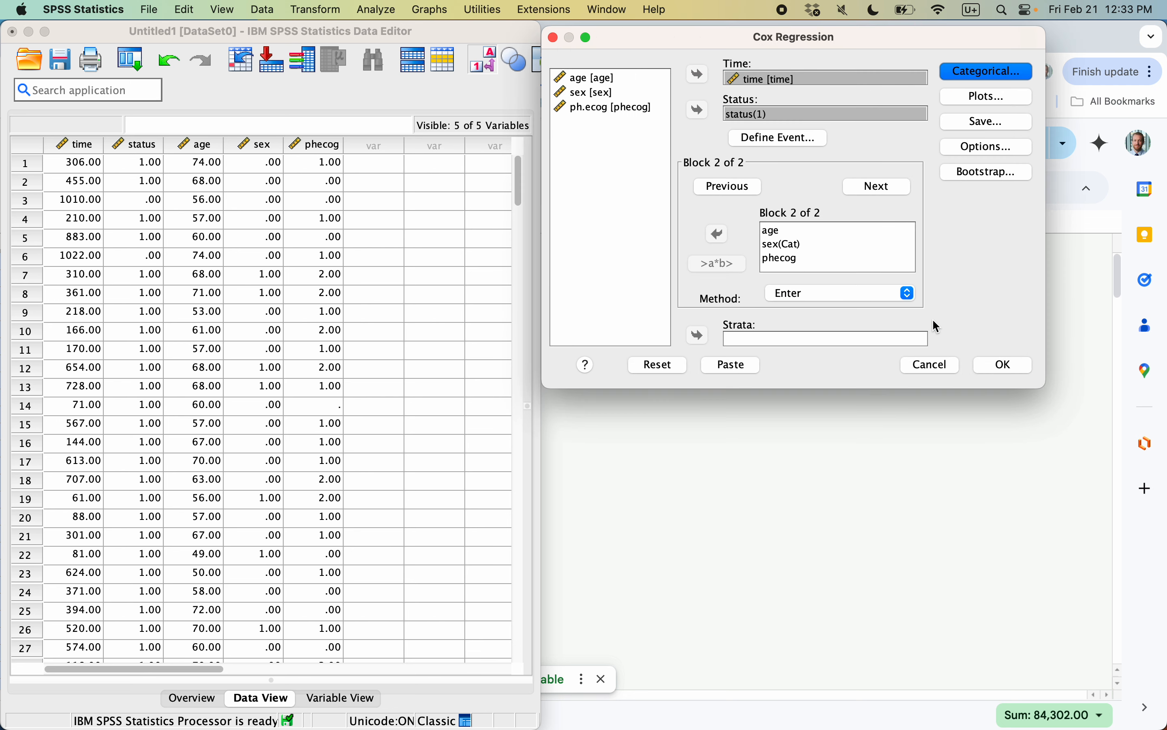
# - Request a Survival plot for the Cox regression
pyautogui.click(973, 104)
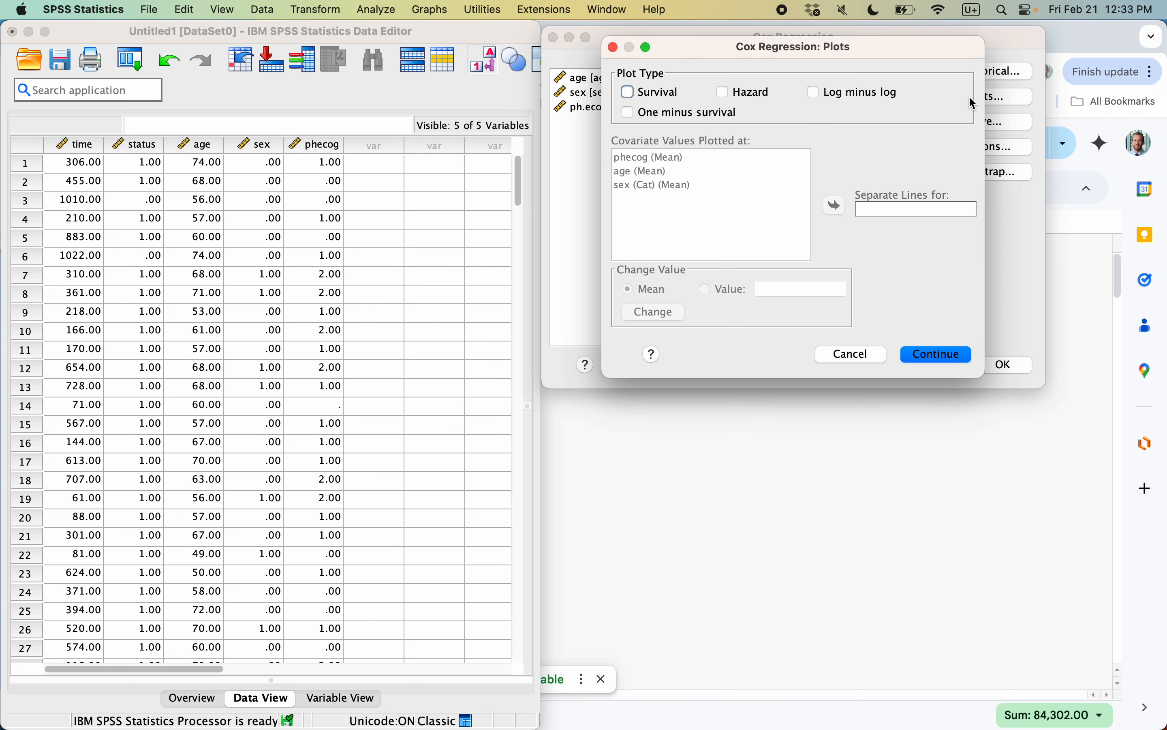
pyautogui.click(630, 92)
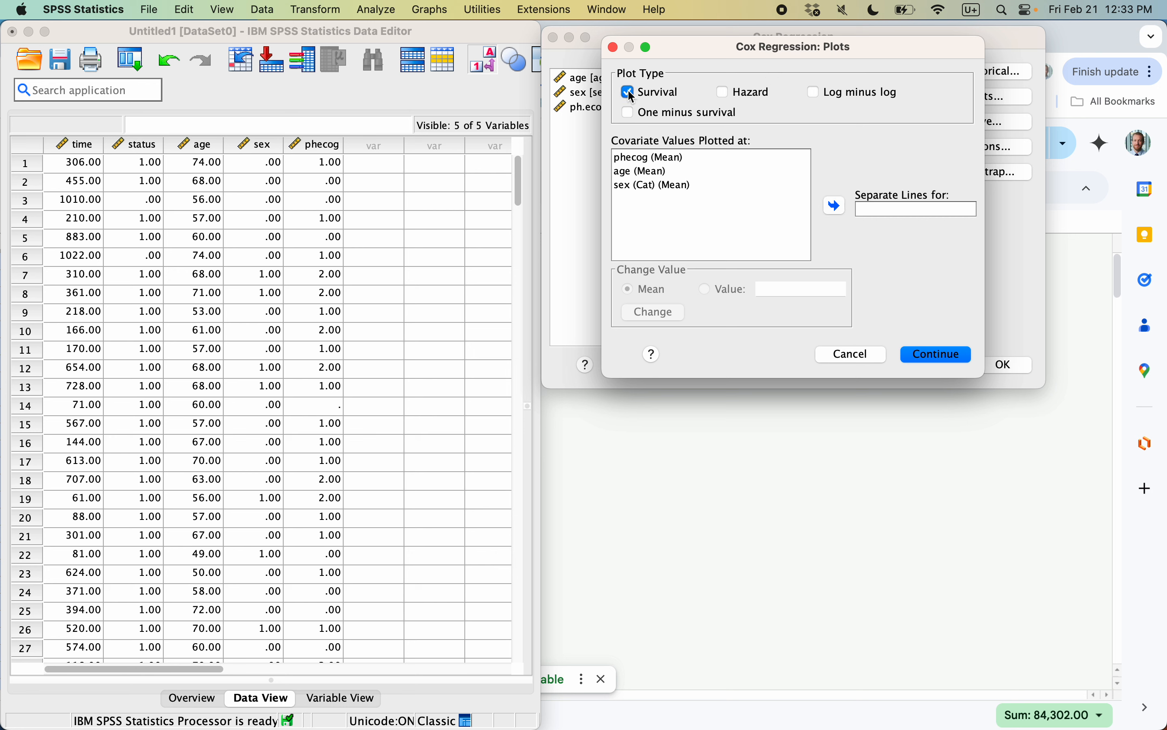
# - Try to set age as the variable for separate lines in the survival plot
pyautogui.click(644, 184)
pyautogui.click(648, 174)
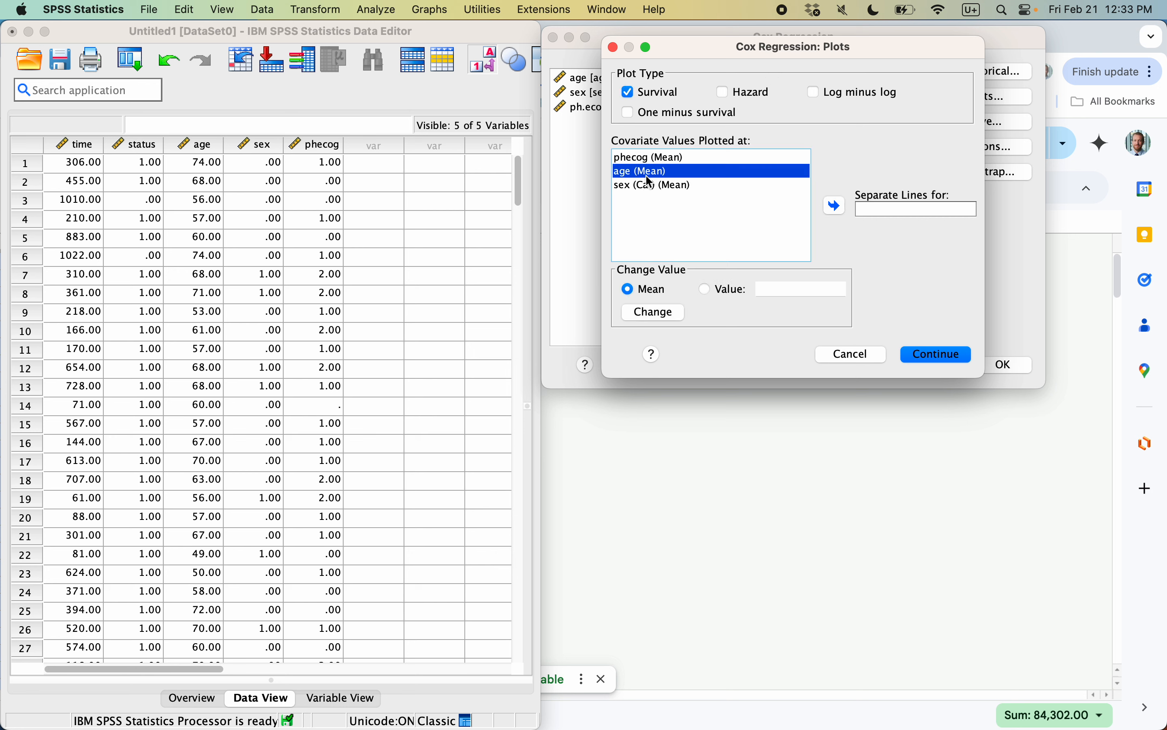
pyautogui.click(835, 206)
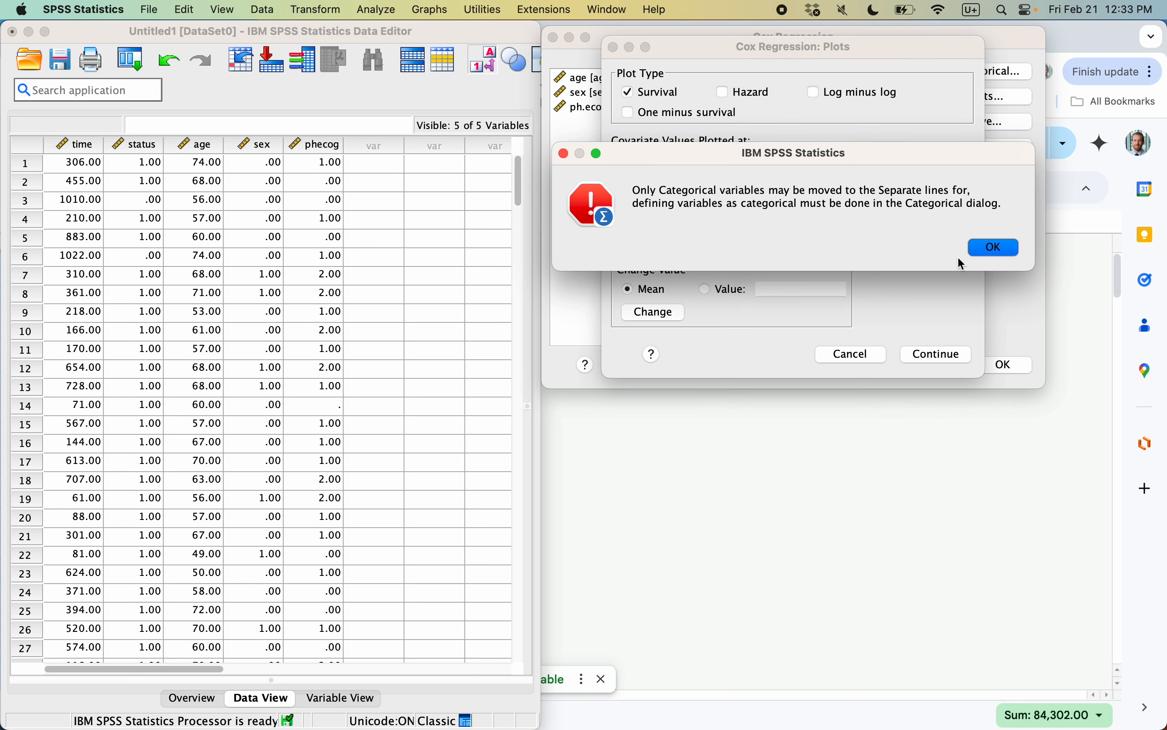
pyautogui.click(993, 254)
# - Plot separate survival lines for the categorical covariate sex and accept the plot settings
pyautogui.click(668, 185)
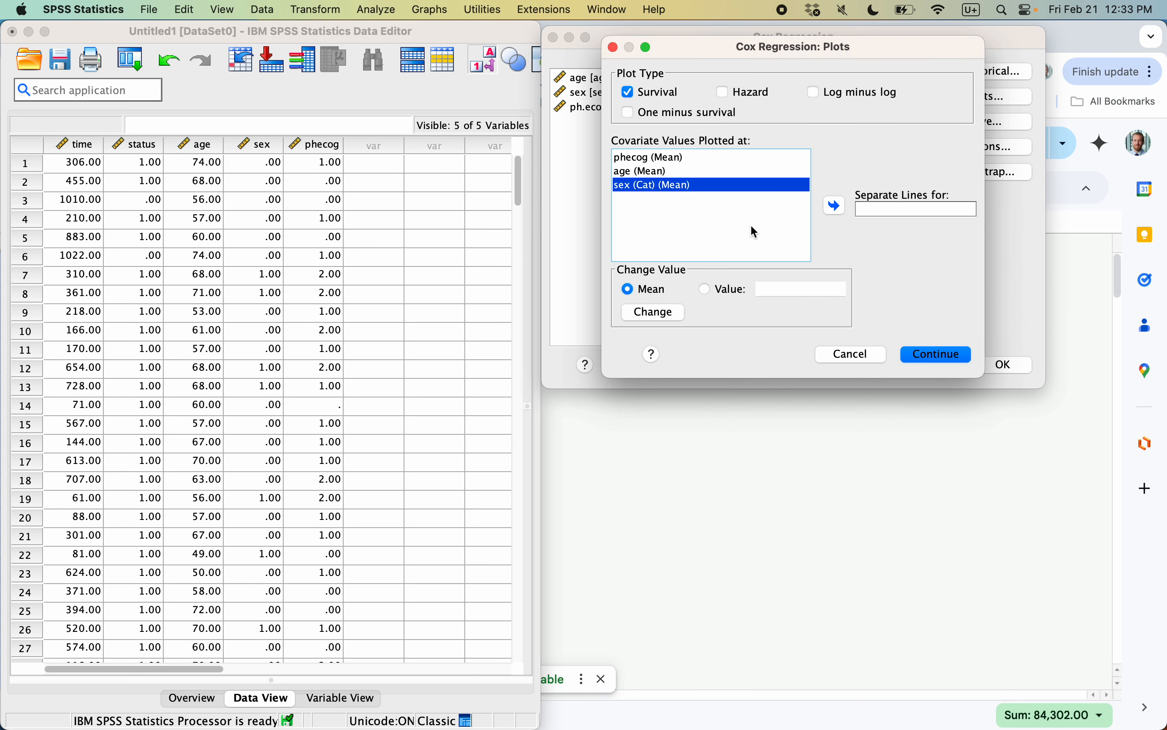
pyautogui.click(838, 213)
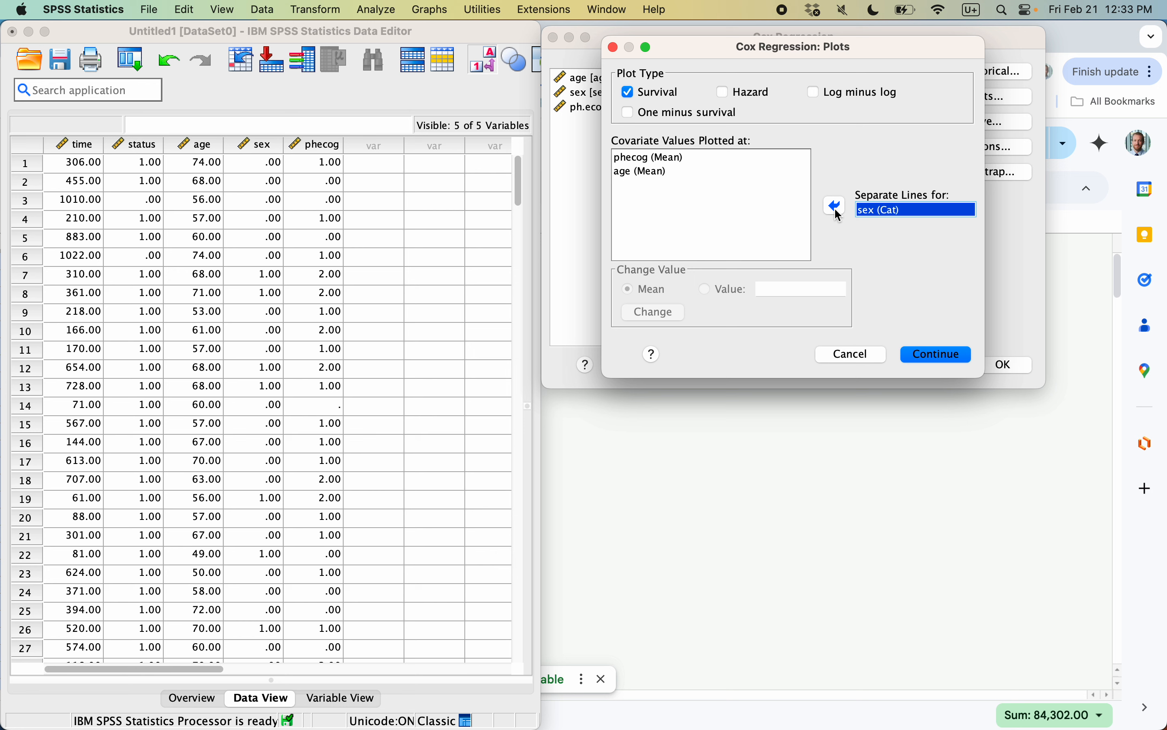
pyautogui.click(924, 358)
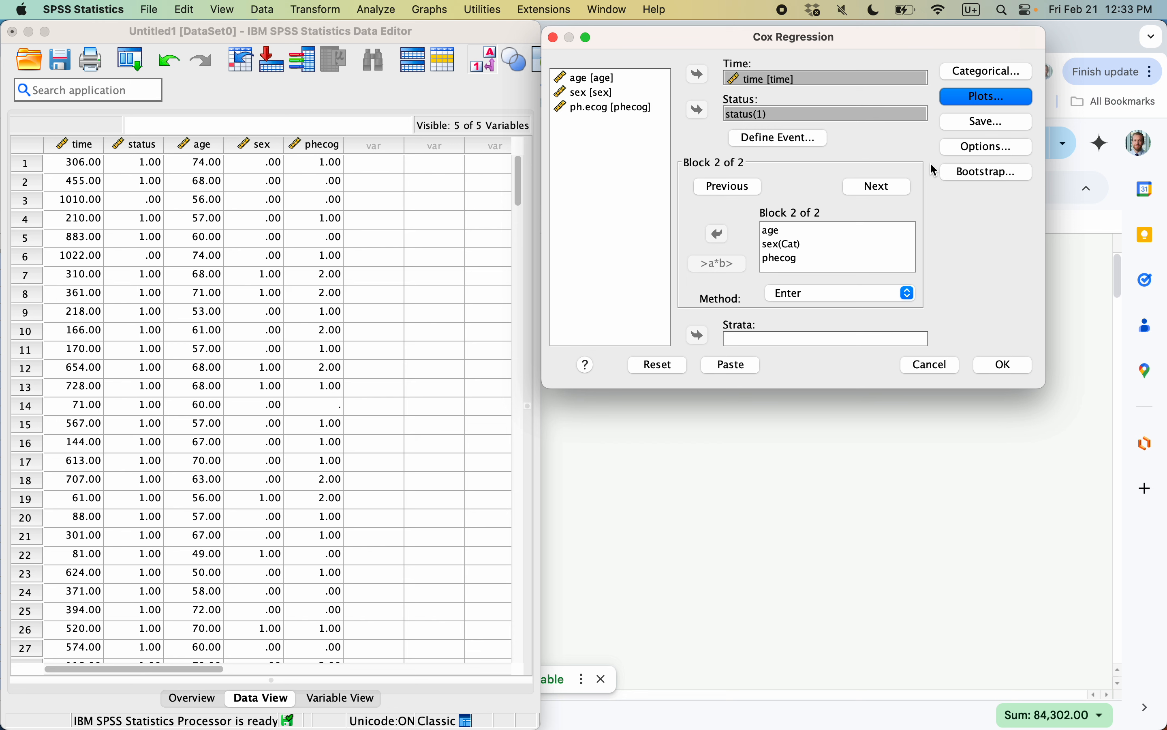
# - Check the options for saving model variables, and request the 95% CI for exp(B) in the model statistics
pyautogui.click(989, 124)
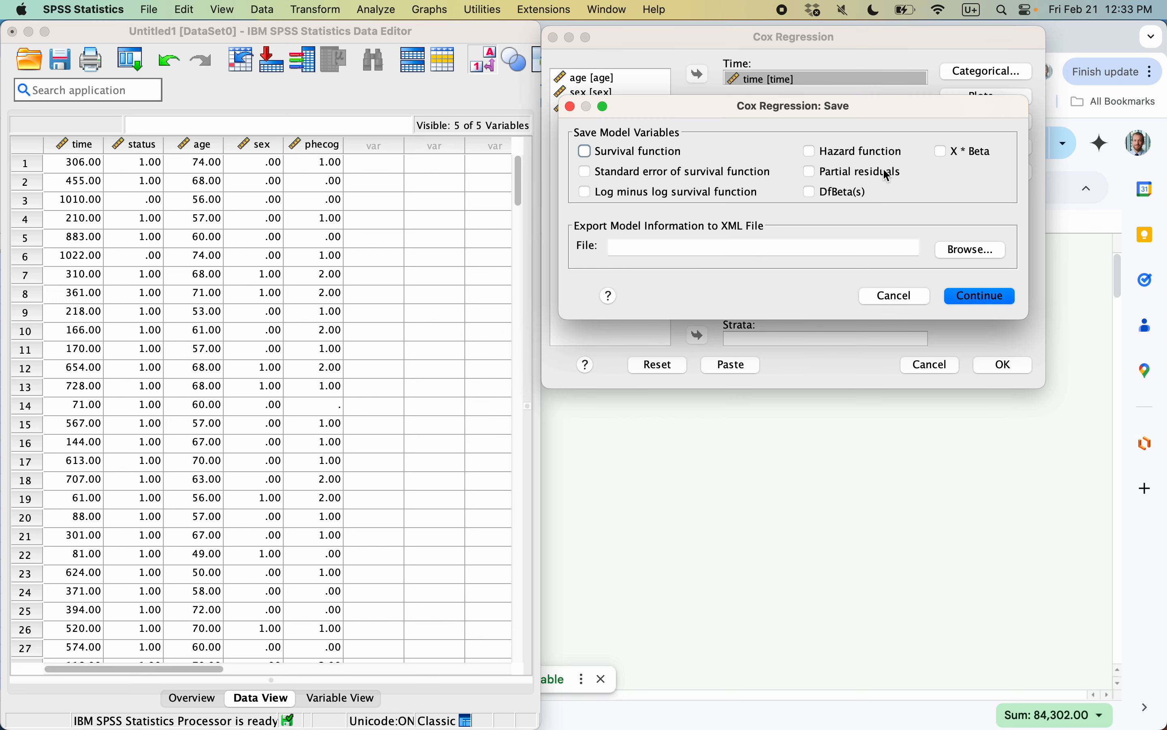
pyautogui.click(895, 296)
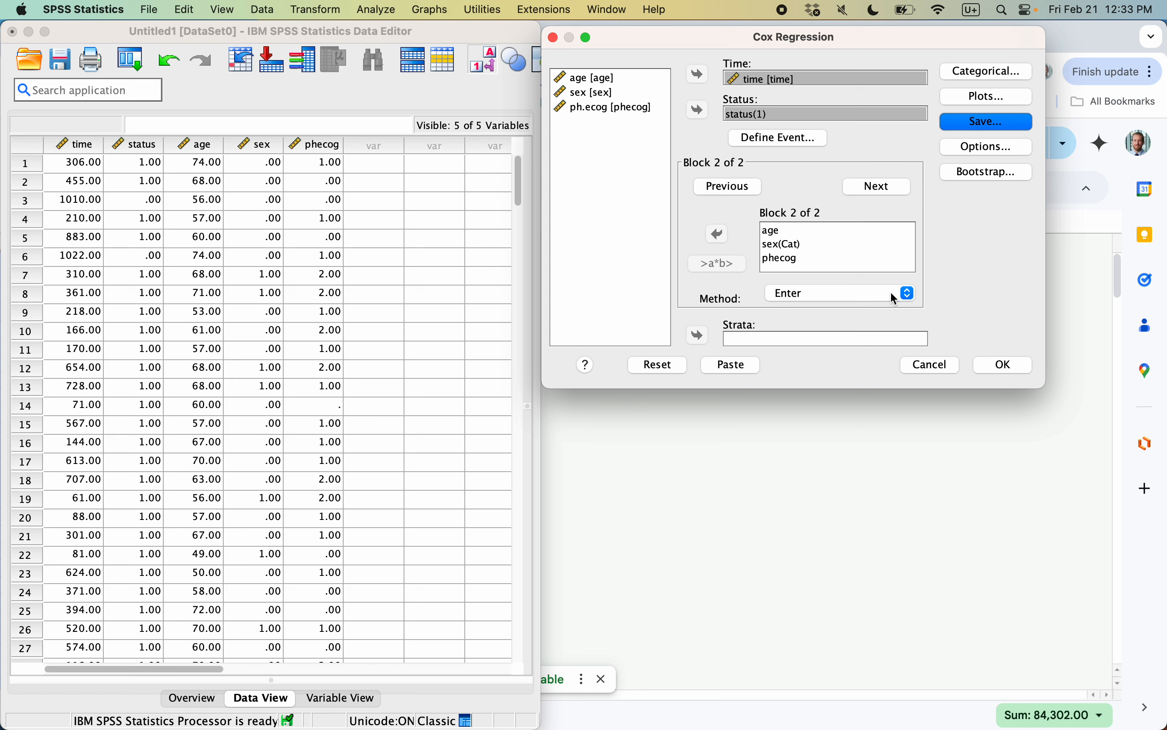
pyautogui.click(990, 149)
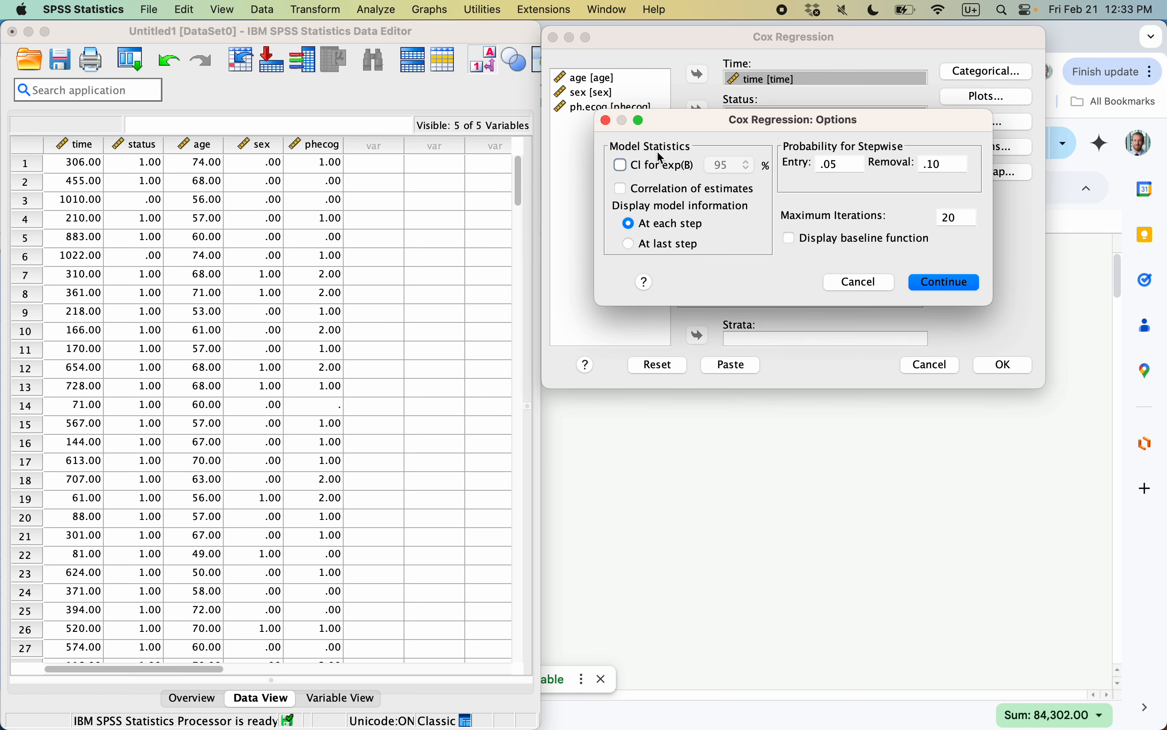
pyautogui.click(622, 165)
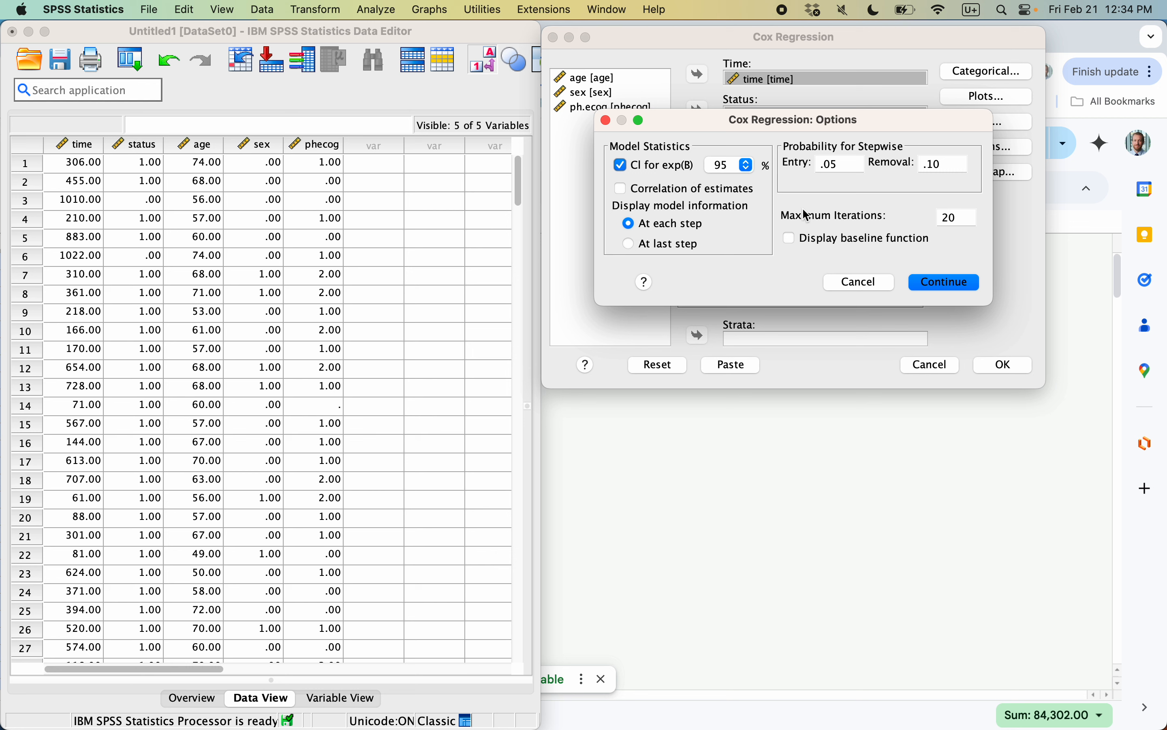
pyautogui.click(946, 284)
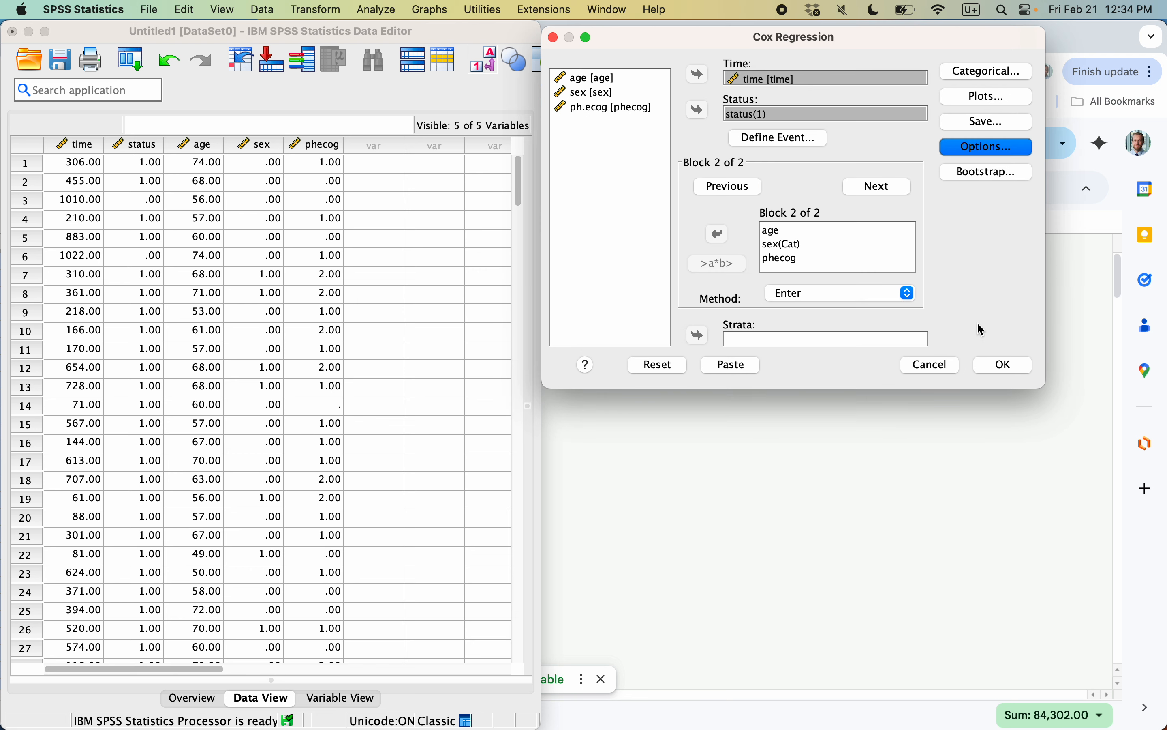
# - Run the Cox regression and maximize the output viewer window
pyautogui.click(1006, 368)
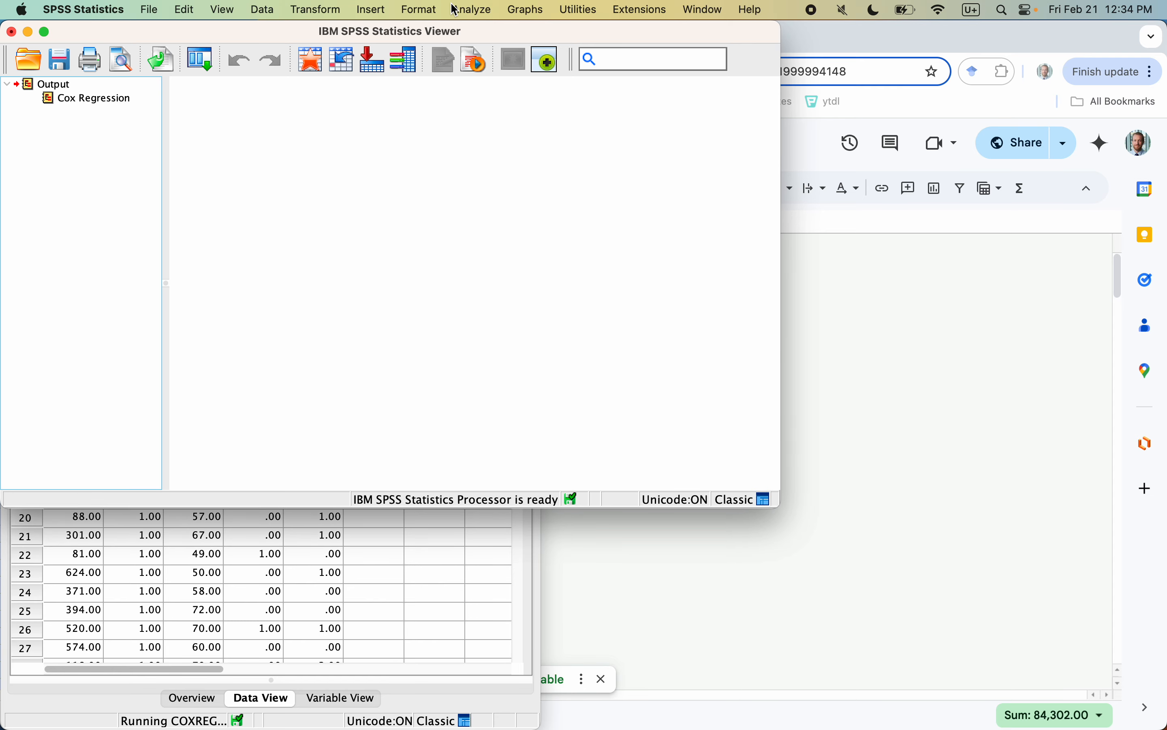
pyautogui.doubleClick(348, 30)
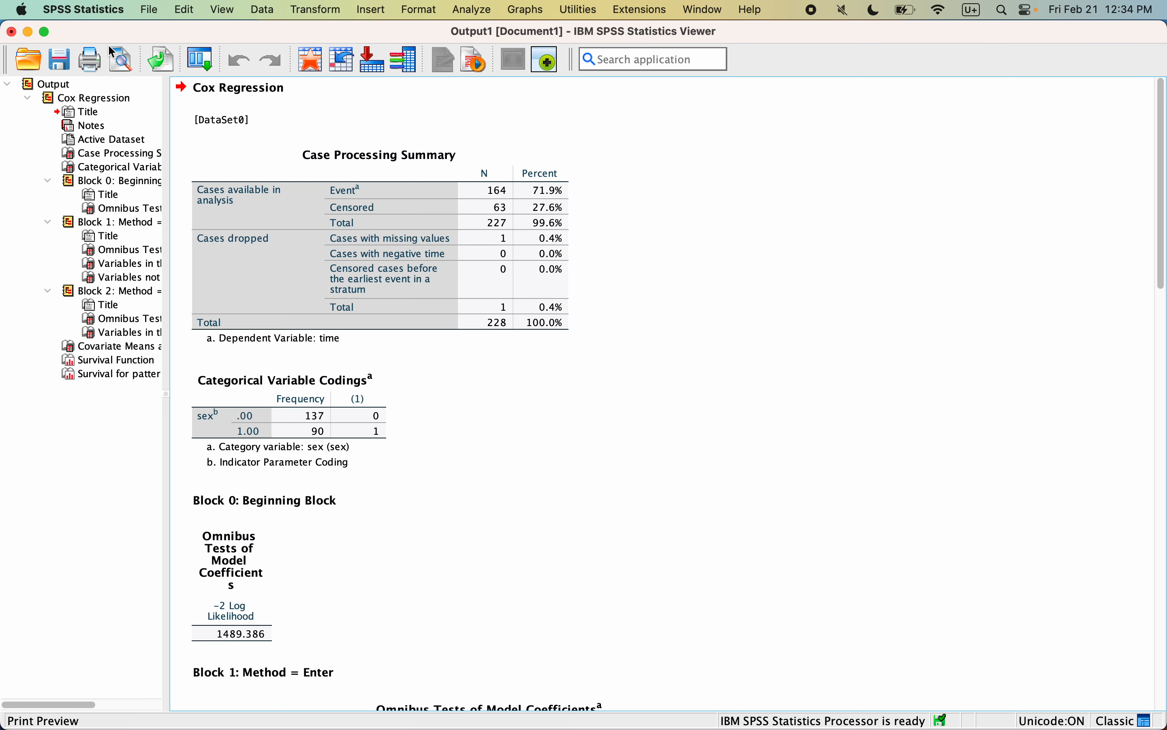
# - Examine the Case Processing Summary, the categorical coding of sex and the Block 0 omnibus test in the output
pyautogui.click(314, 243)
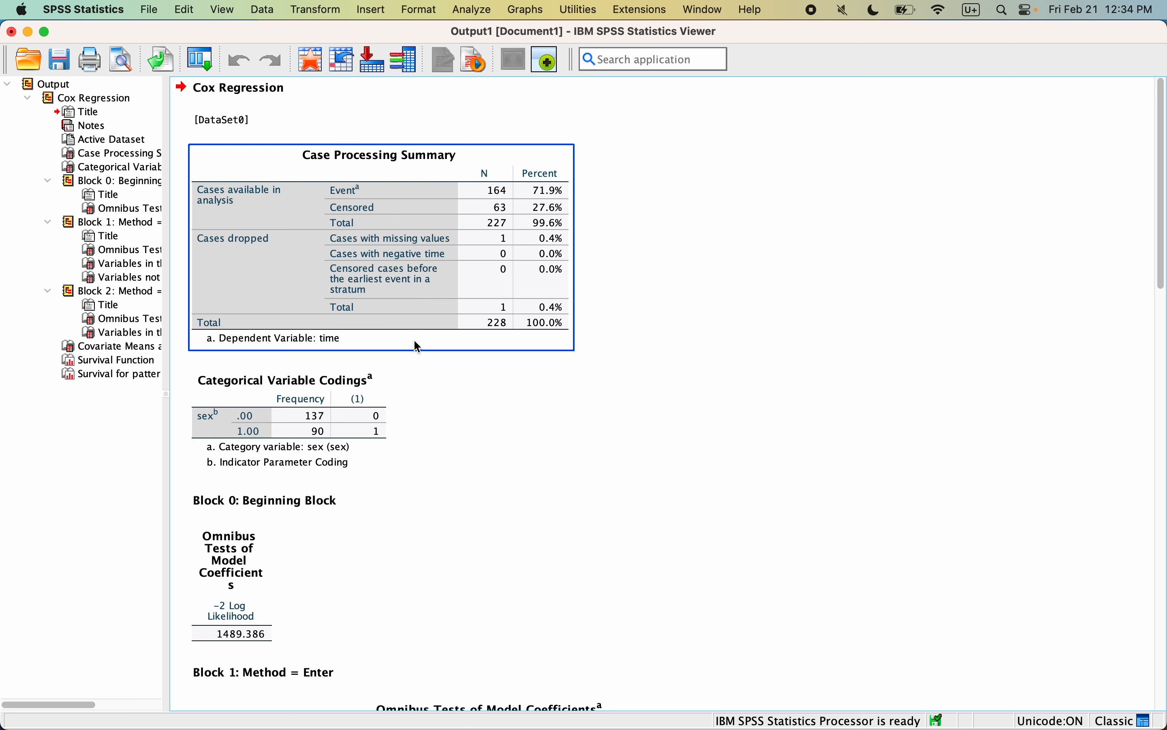
pyautogui.scroll(-4, 414, 340)
pyautogui.click(323, 305)
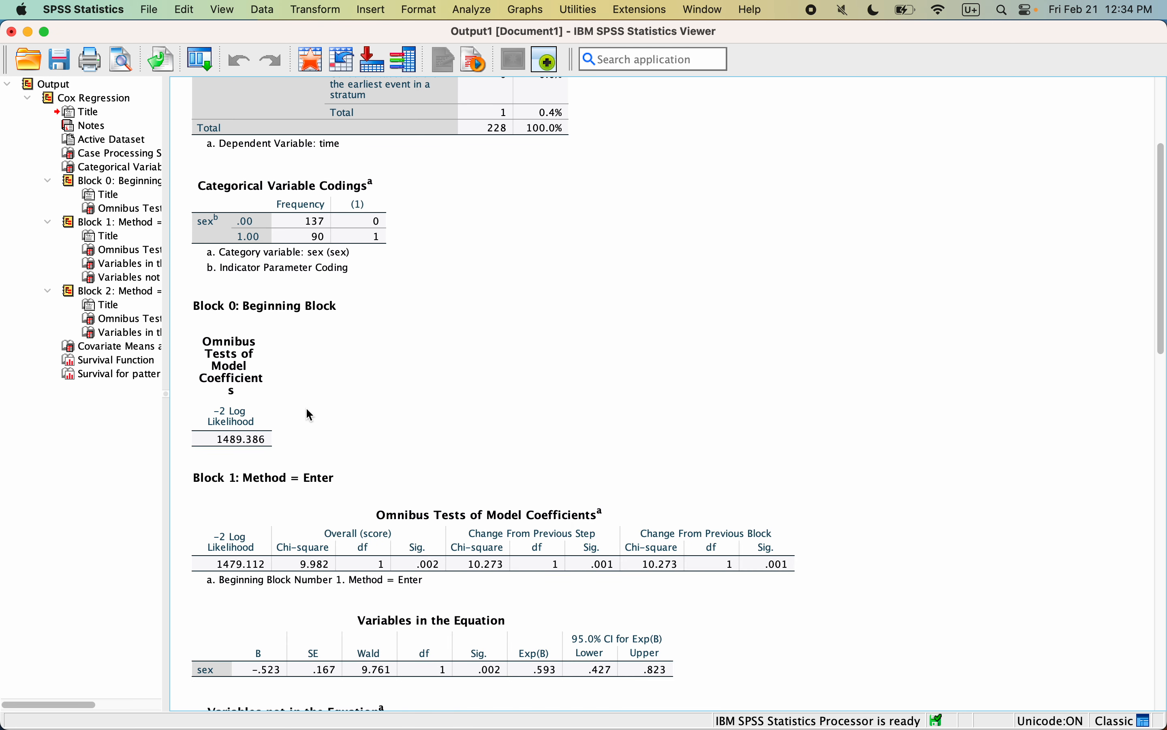
pyautogui.scroll(-2, 305, 407)
pyautogui.scroll(-1, 296, 418)
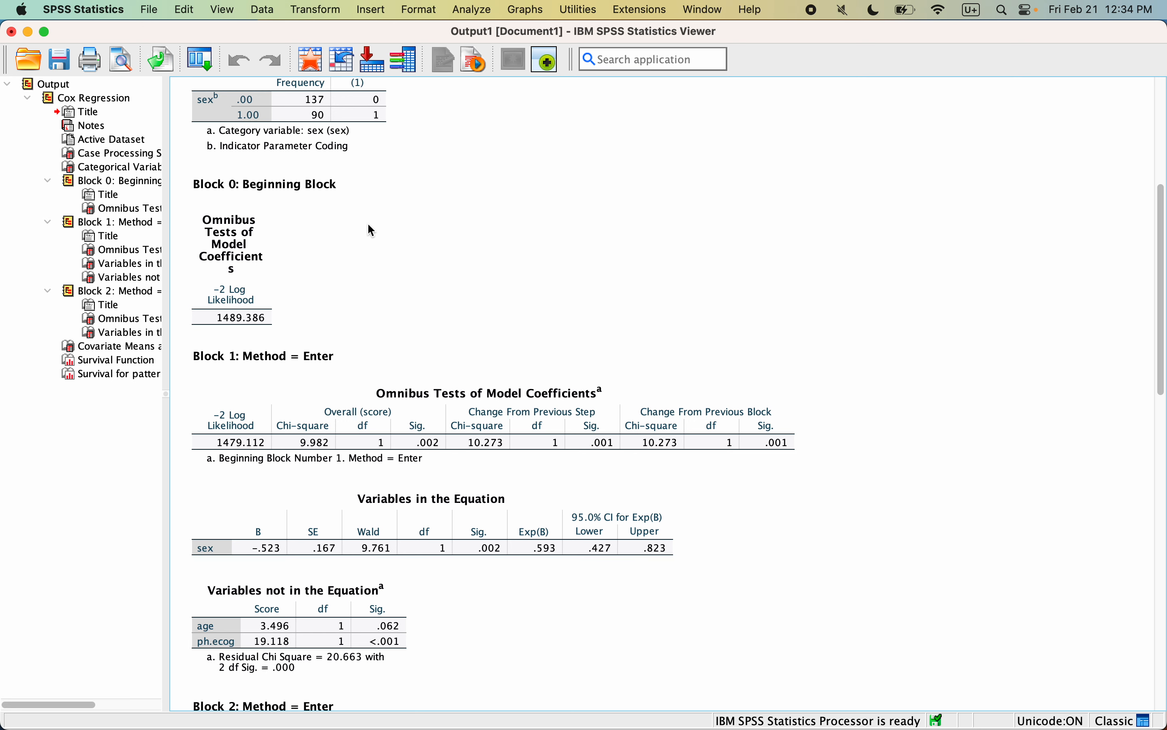
# - Examine the Block 1 results for sex, especially Exp(B) and its 95% confidence limits in the Variables in the Equation table
pyautogui.click(266, 126)
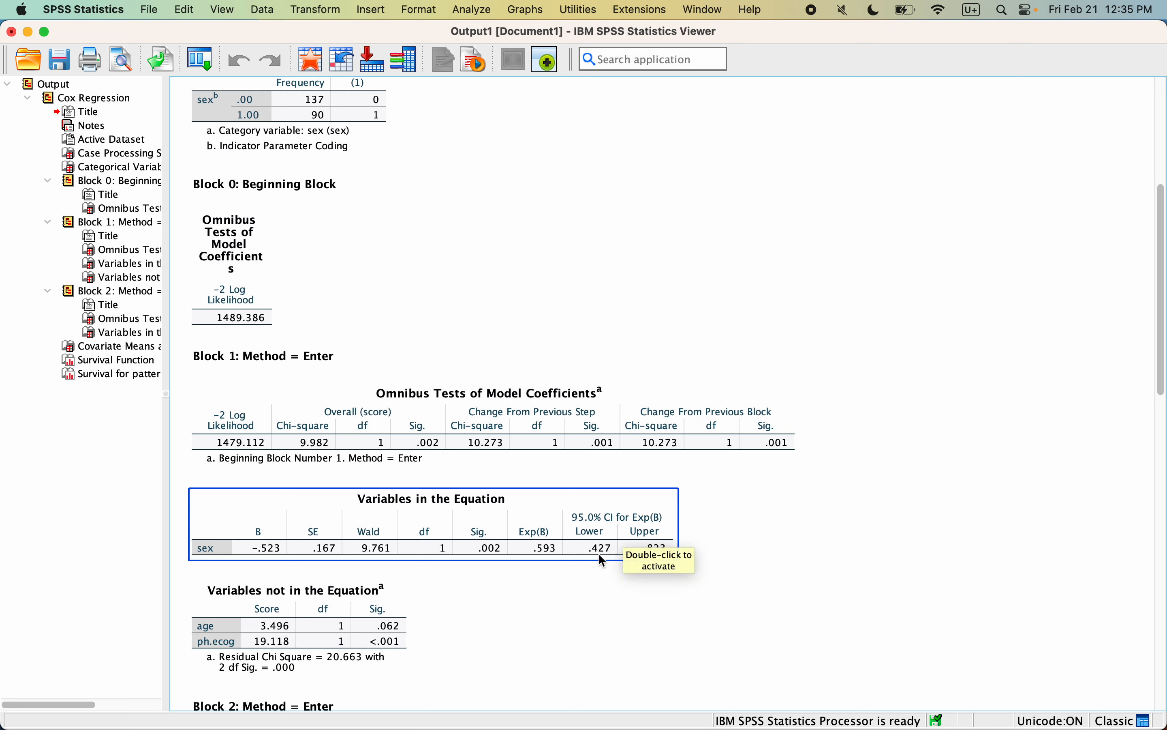
pyautogui.click(605, 570)
pyautogui.click(659, 558)
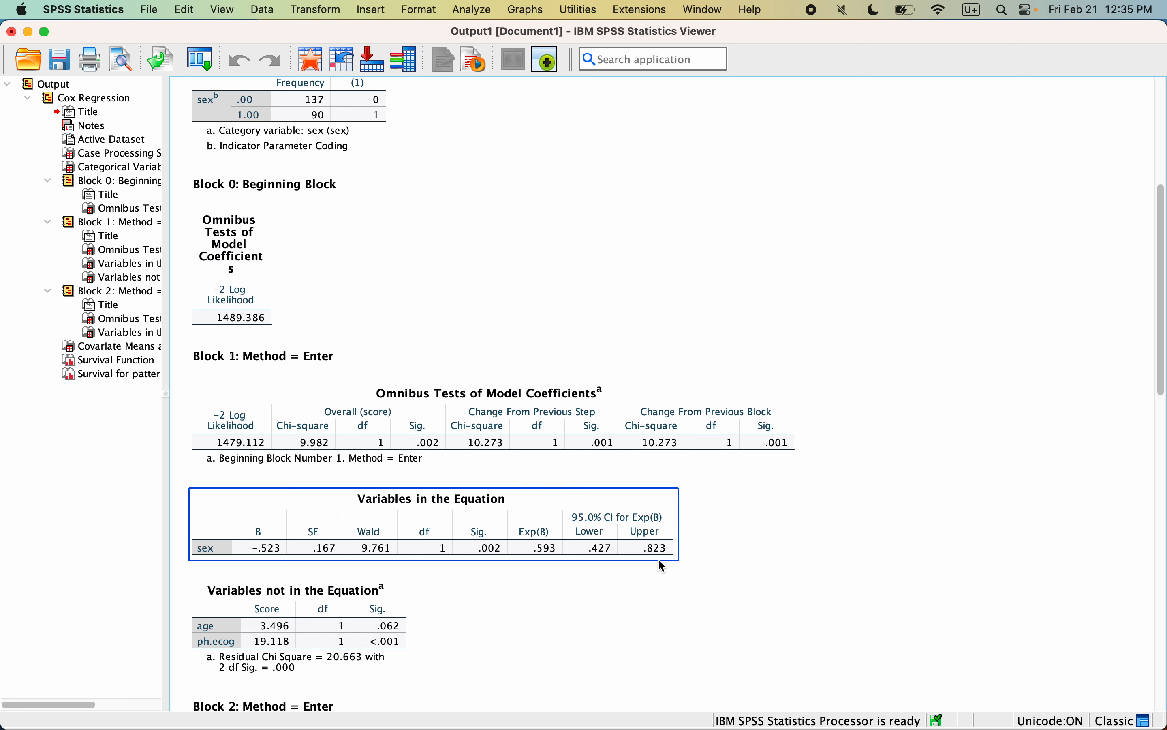
pyautogui.click(662, 566)
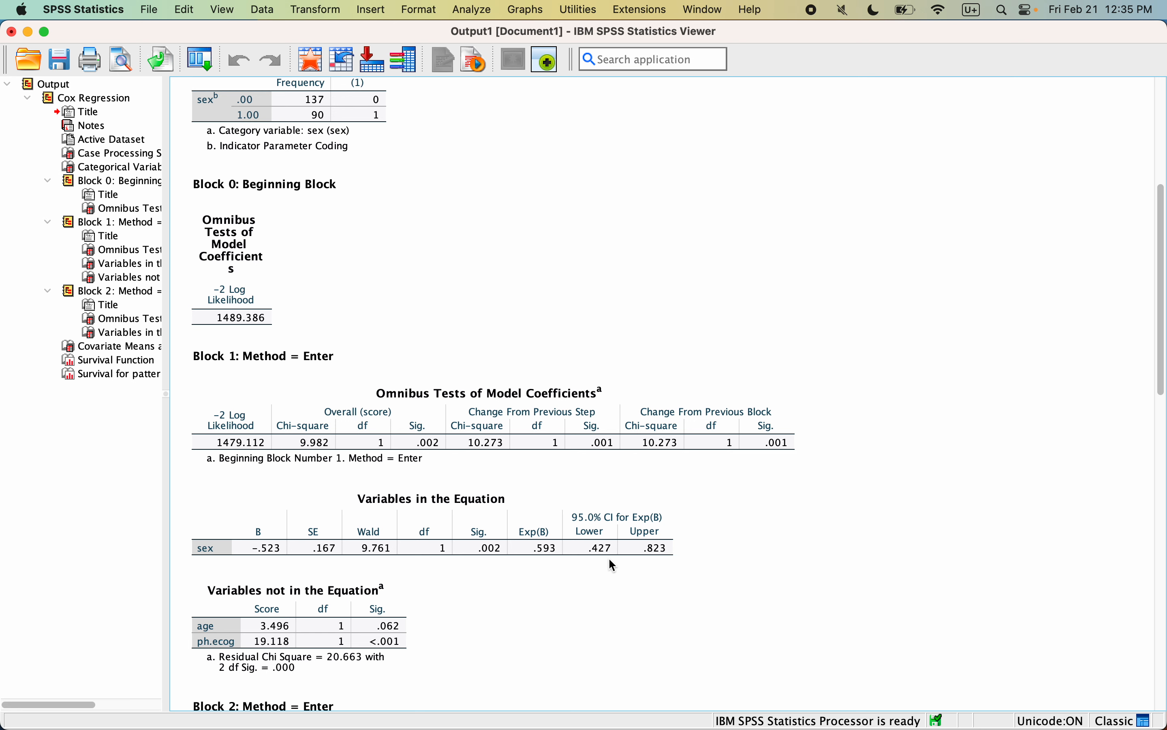
pyautogui.click(655, 556)
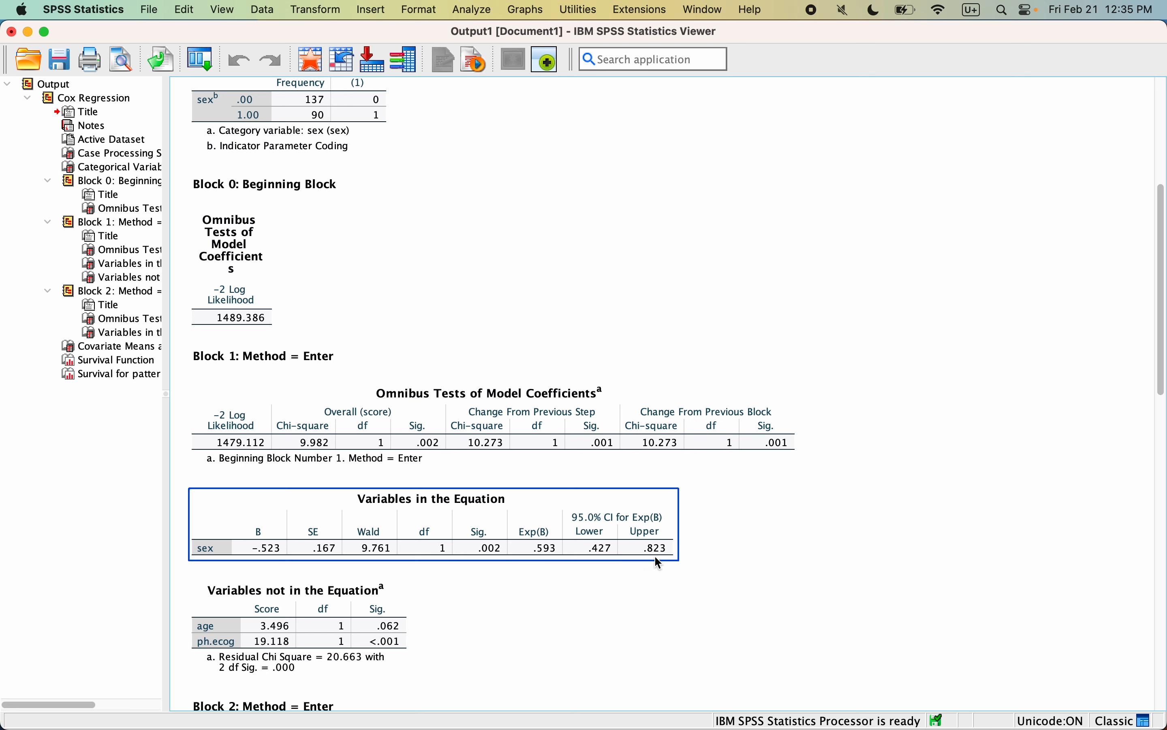
pyautogui.click(708, 531)
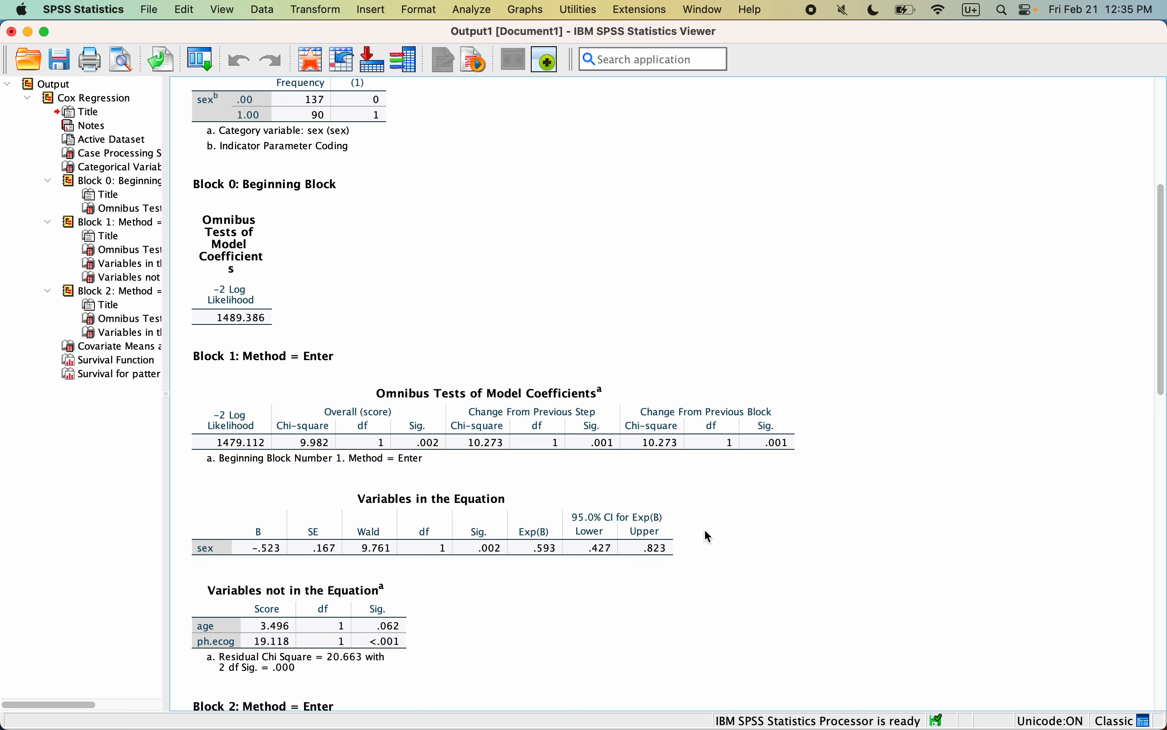
pyautogui.scroll(-5, 706, 537)
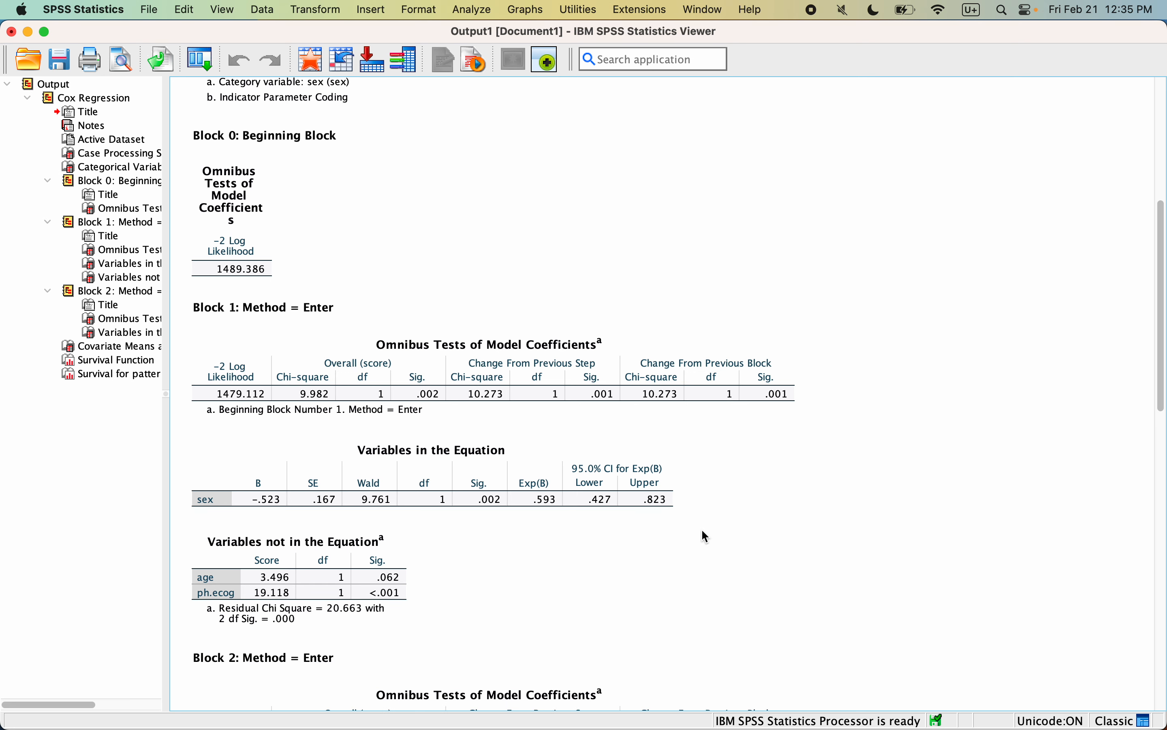
pyautogui.click(707, 535)
pyautogui.click(594, 383)
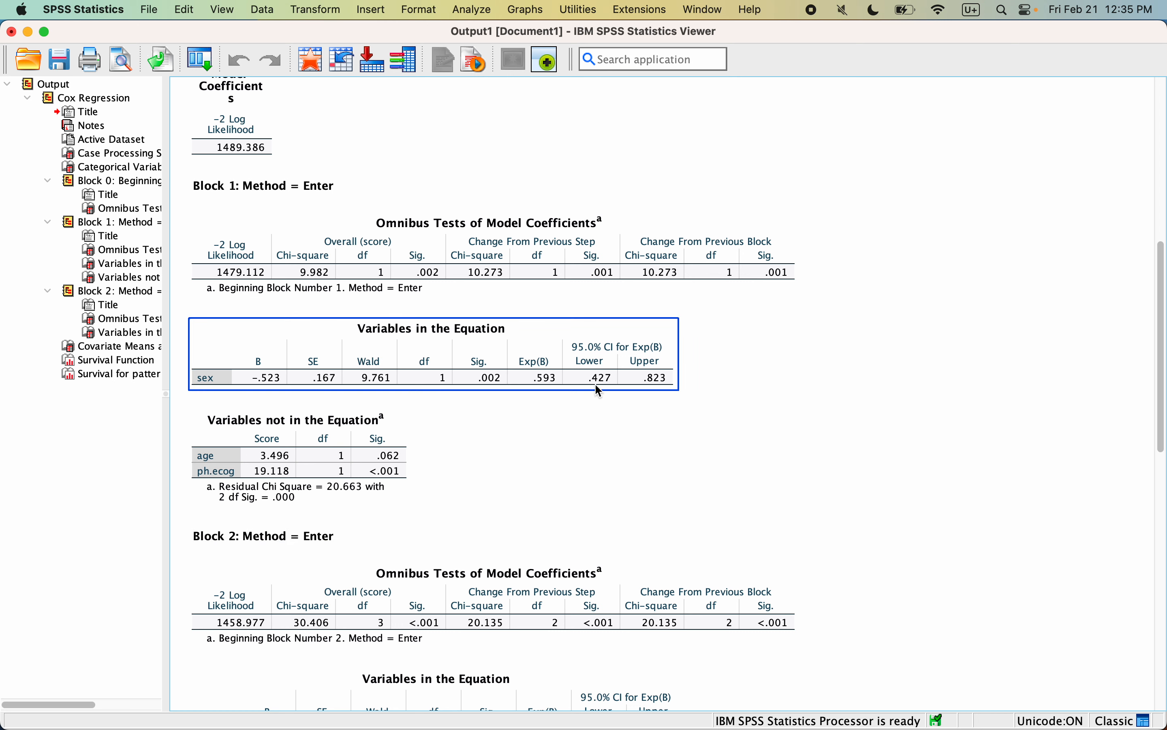
# - Examine the Block 2 omnibus test and the coefficients for sex, age and ph.ecog in the output
pyautogui.click(775, 442)
pyautogui.scroll(-3, 775, 442)
pyautogui.scroll(-2, 775, 444)
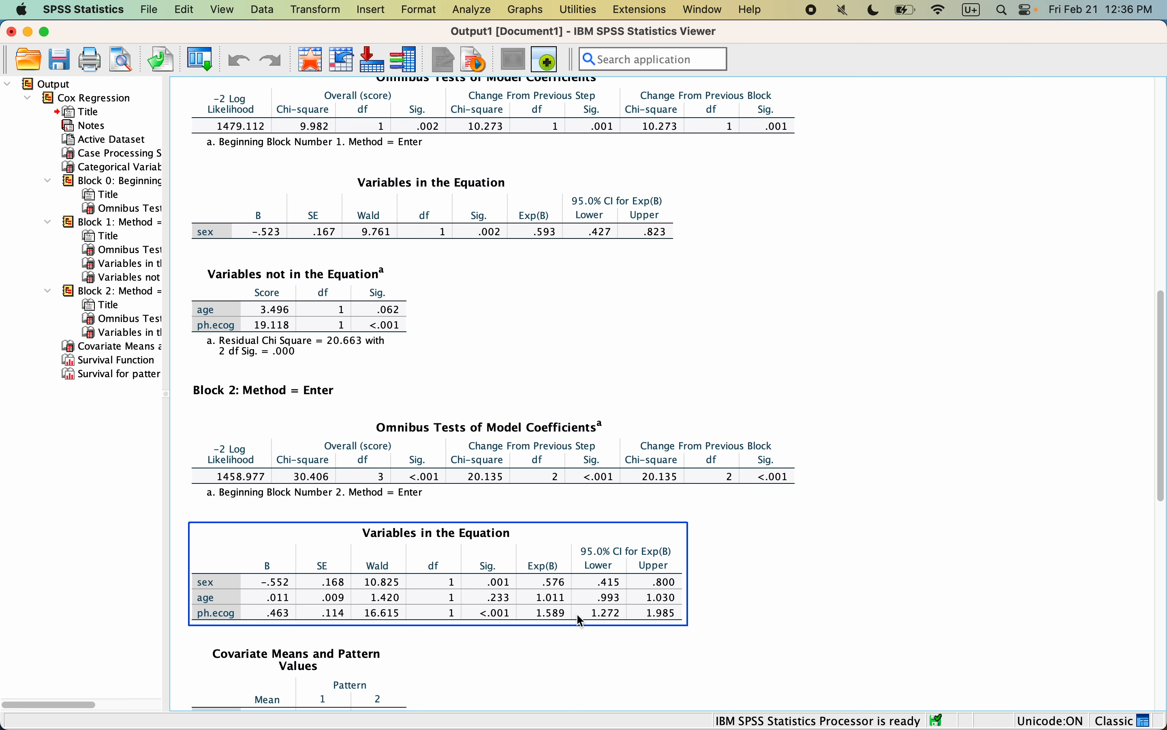
# - Switch to Chrome and review the grade definitions on the ECOG Performance Status Scale page, from grade 0 to grade 5
pyautogui.press('super+Tab')
pyautogui.press('super+Tab')
pyautogui.press('super+shift+Tab')
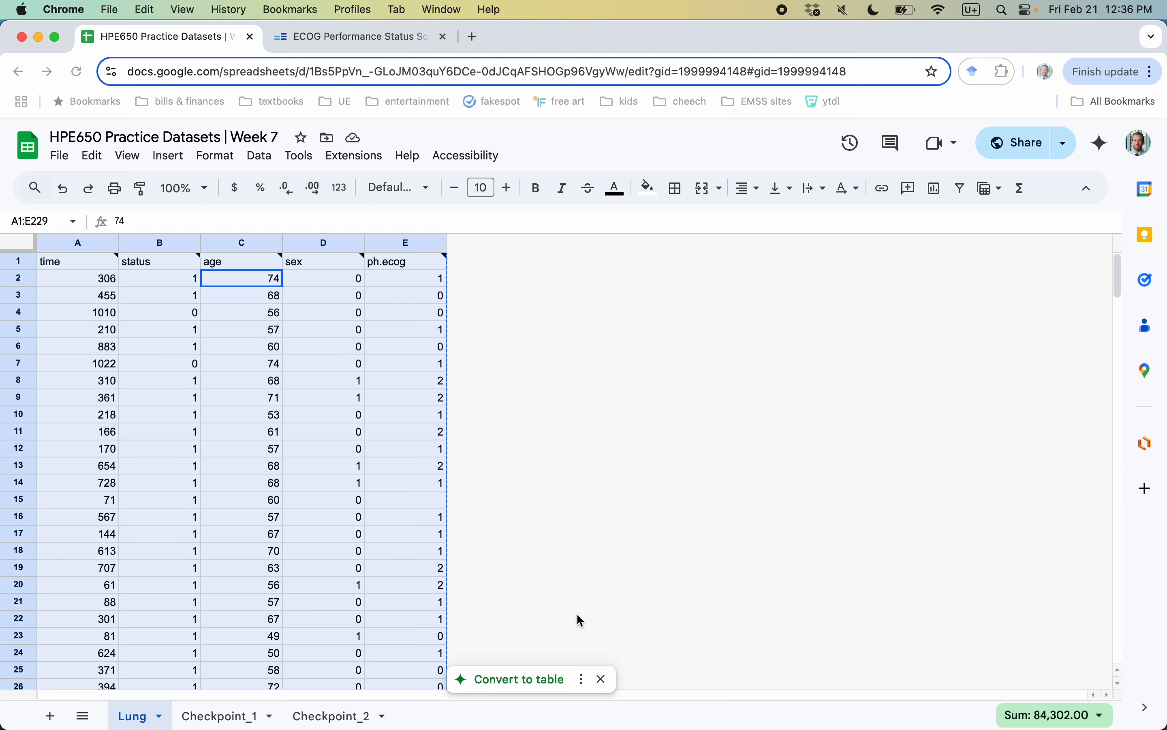
pyautogui.hotkey('ctrl', 'Tab')
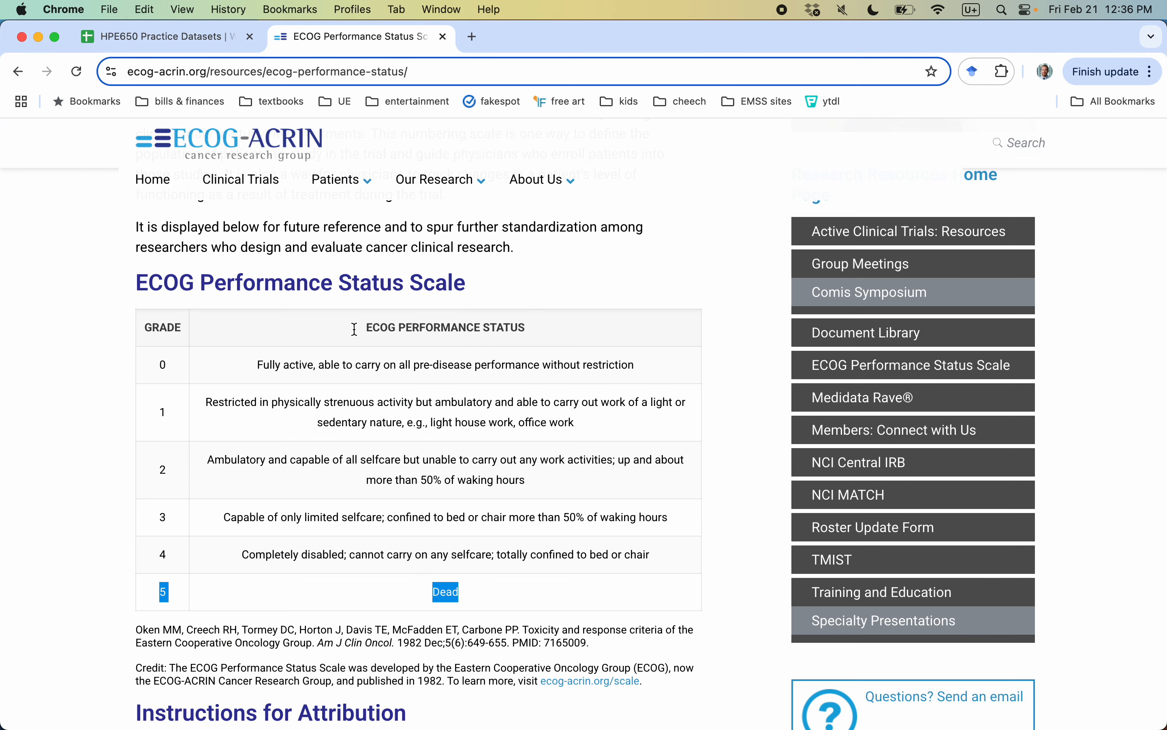
pyautogui.click(171, 368)
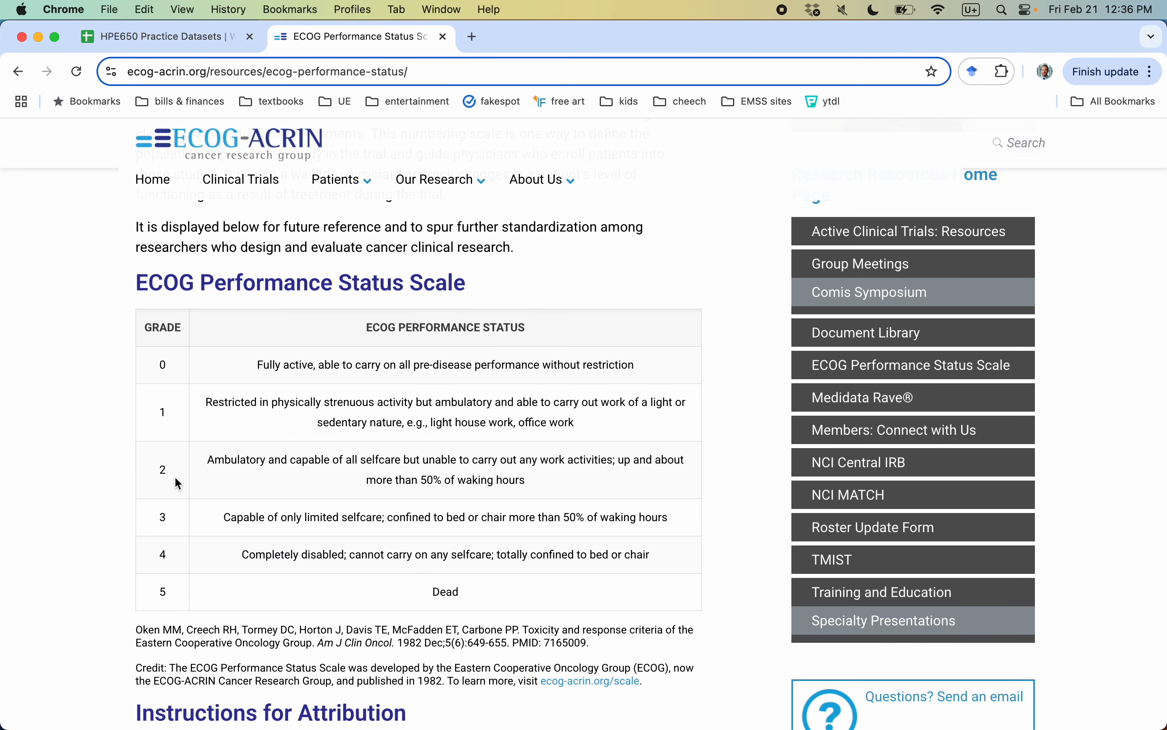
pyautogui.moveTo(419, 592); pyautogui.dragTo(475, 596)
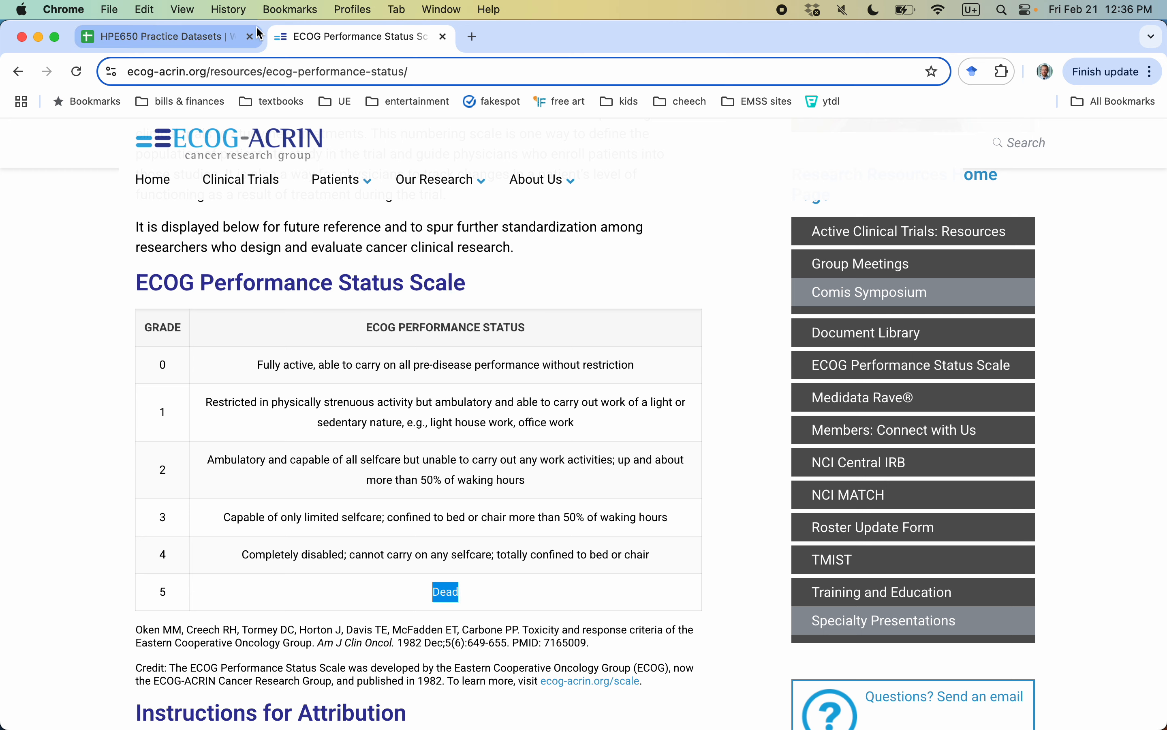
# - Return to the SPSS output and compare Exp(B) for sex between the Block 1 and Block 2 Variables in the Equation tables
pyautogui.press('super+Tab')
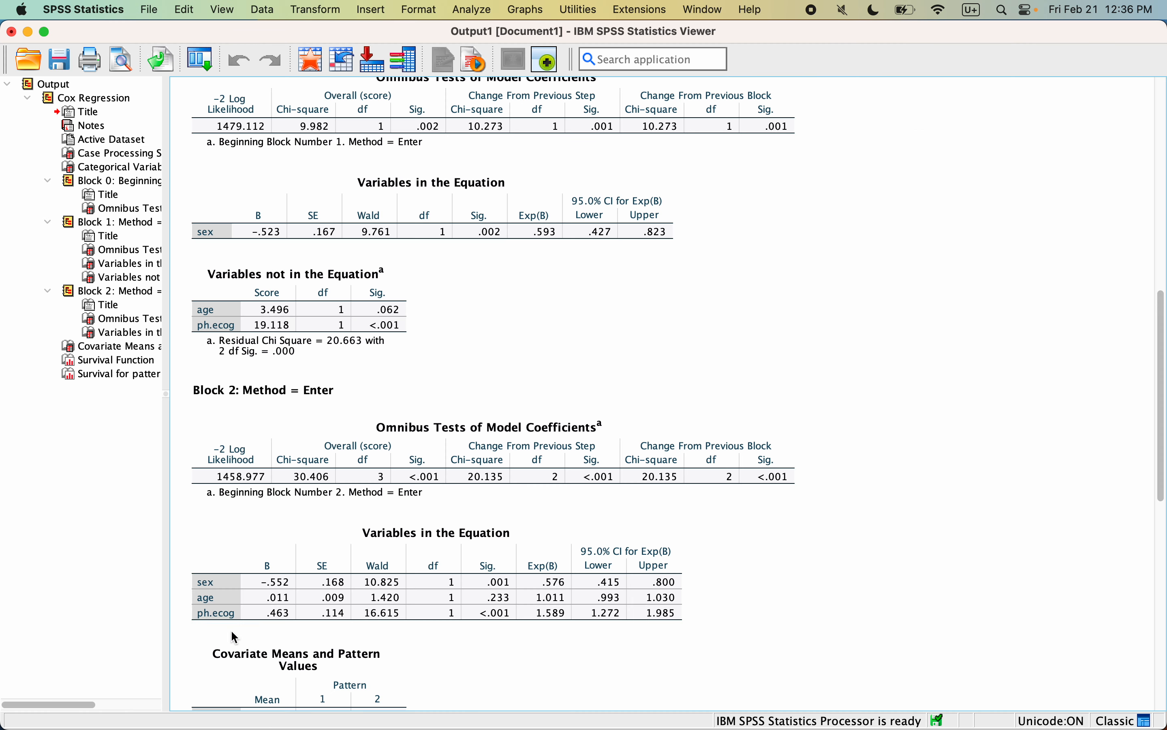
pyautogui.click(234, 622)
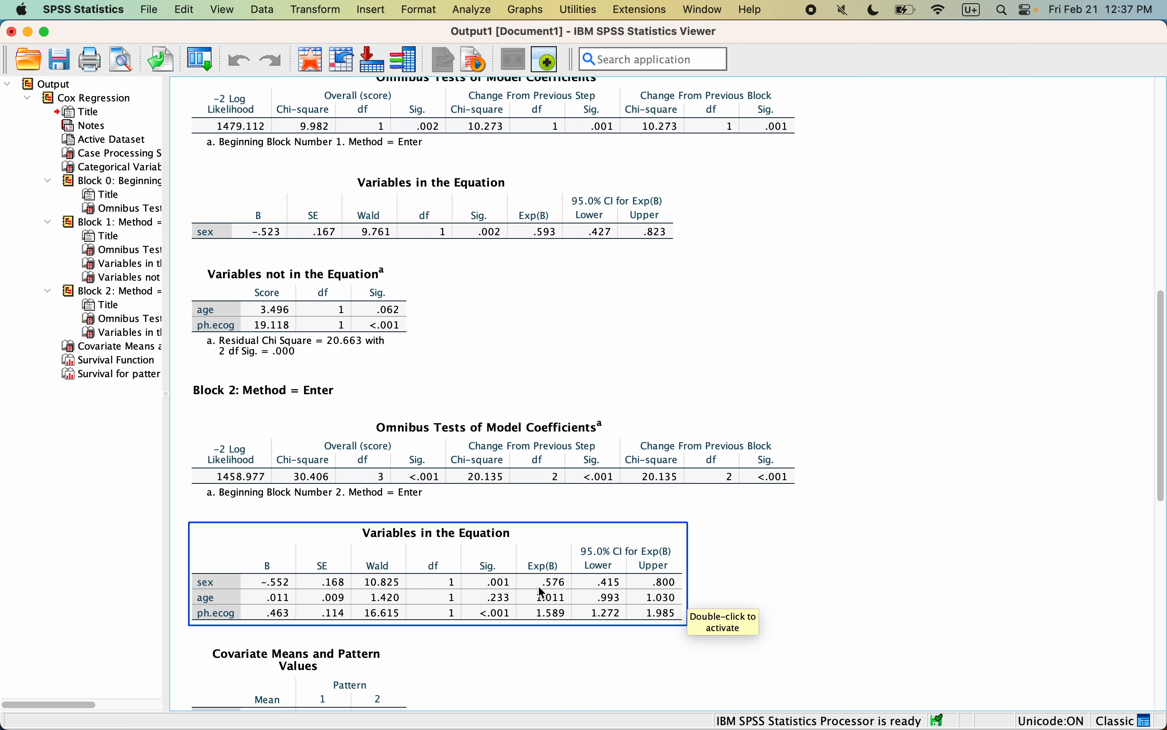
pyautogui.click(484, 465)
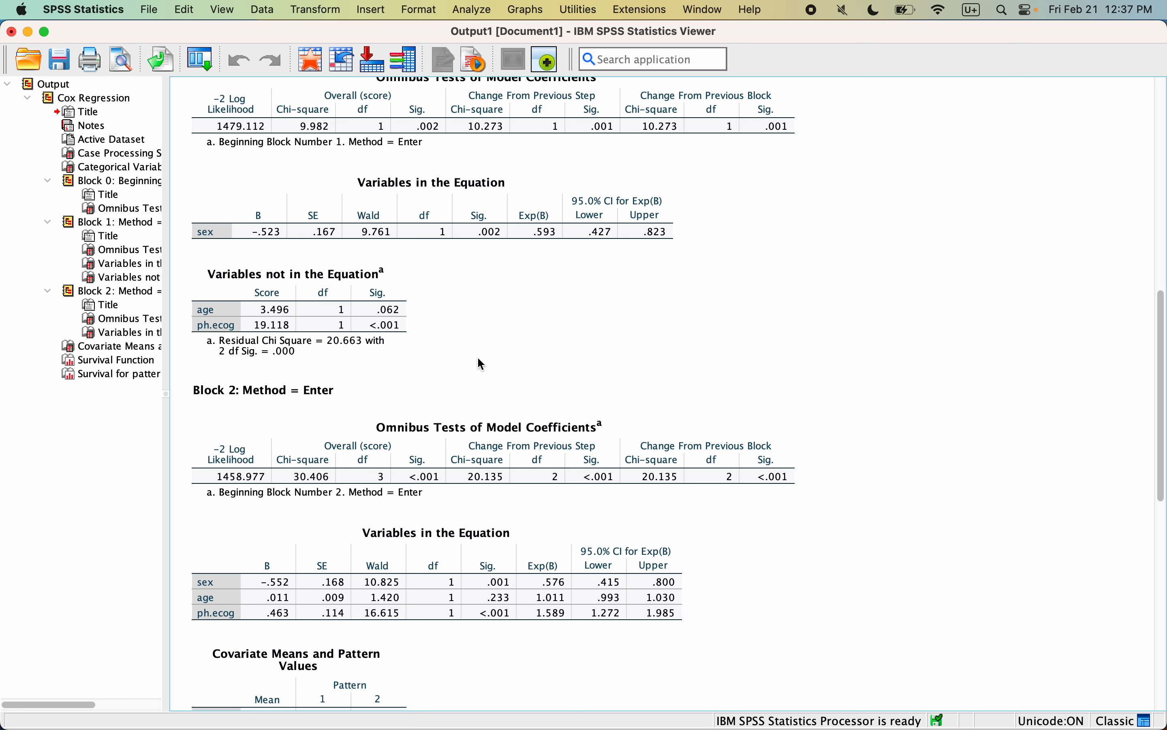
pyautogui.click(536, 239)
pyautogui.click(523, 585)
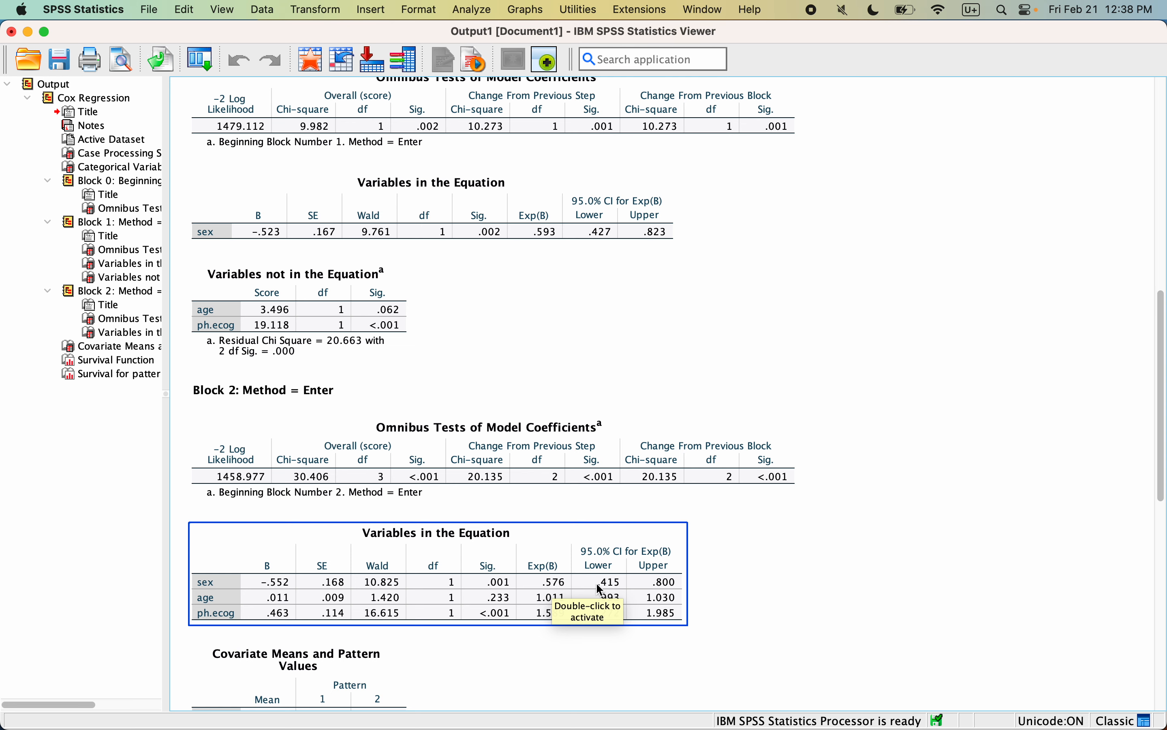
# - Examine the survival function plot at the mean of covariates and the plot with separate survival curves by sex
pyautogui.scroll(-5, 745, 575)
pyautogui.click(747, 577)
pyautogui.scroll(-5, 745, 574)
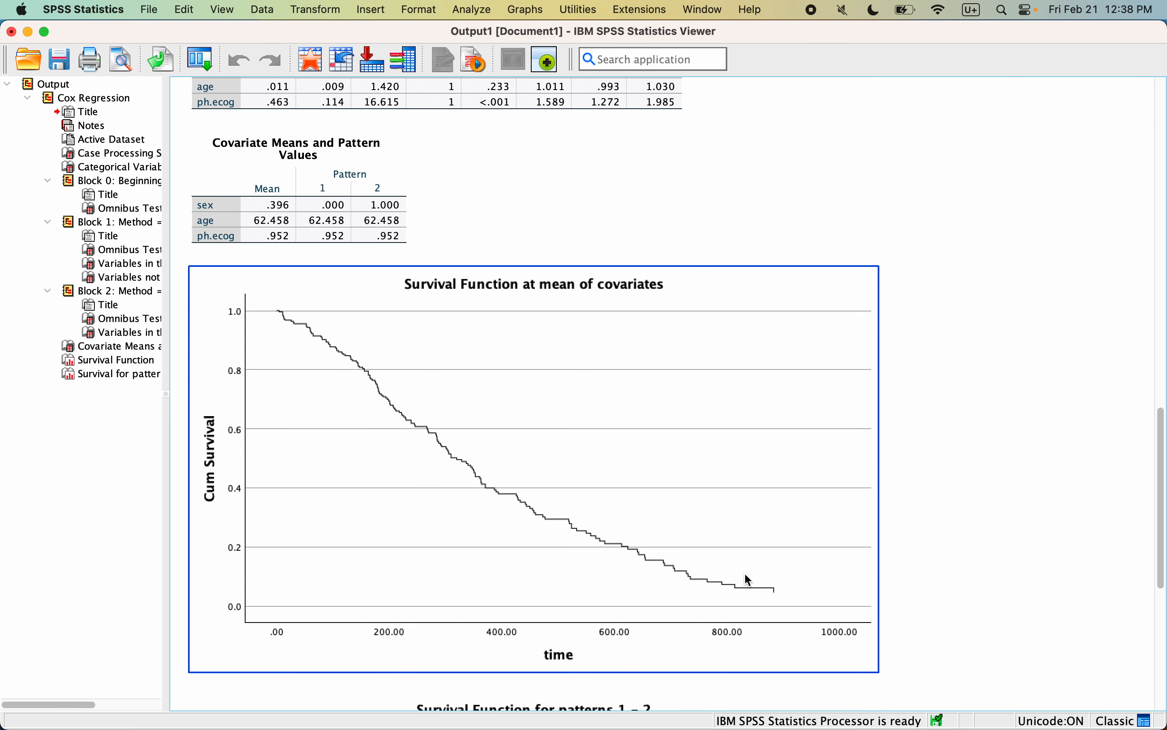
pyautogui.scroll(-5, 529, 528)
pyautogui.click(529, 528)
pyautogui.scroll(-3, 530, 528)
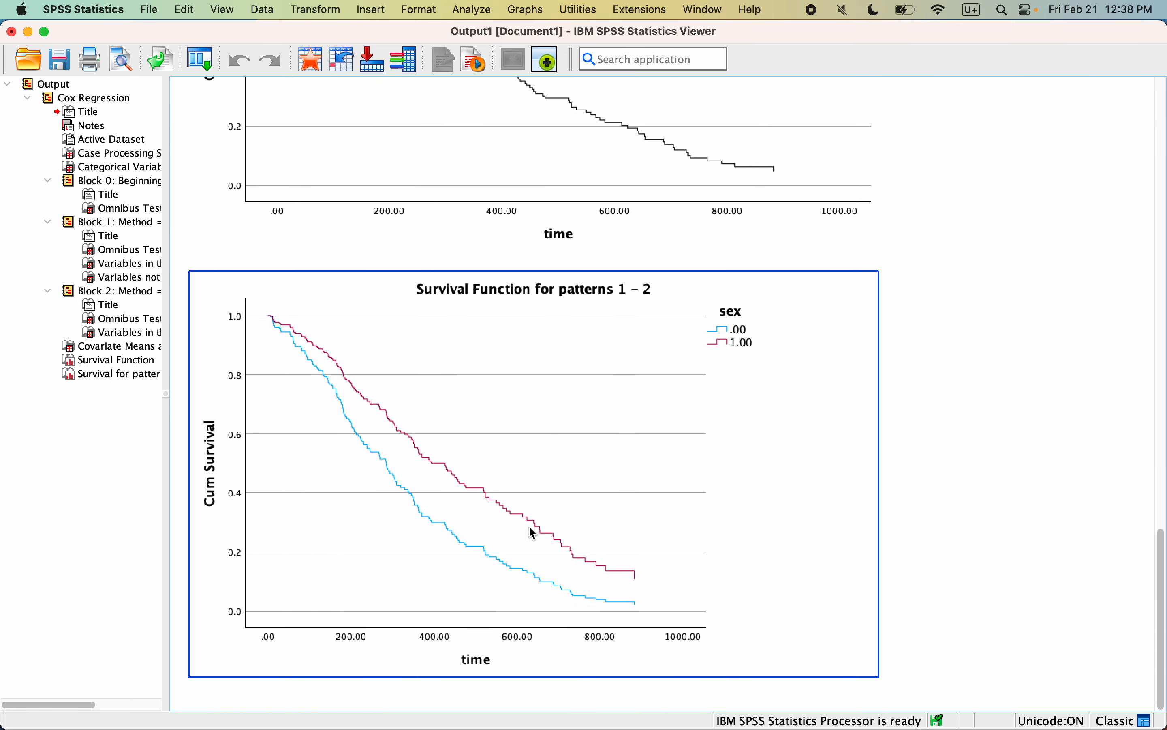
pyautogui.click(1023, 369)
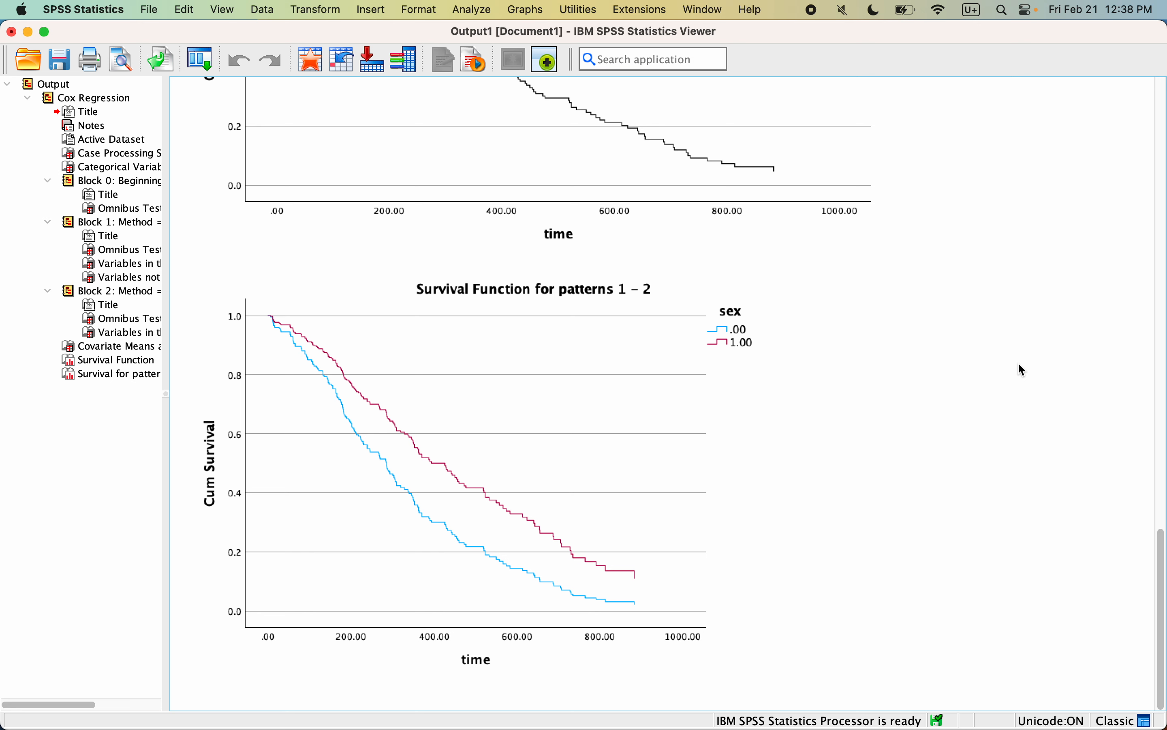
pyautogui.click(733, 362)
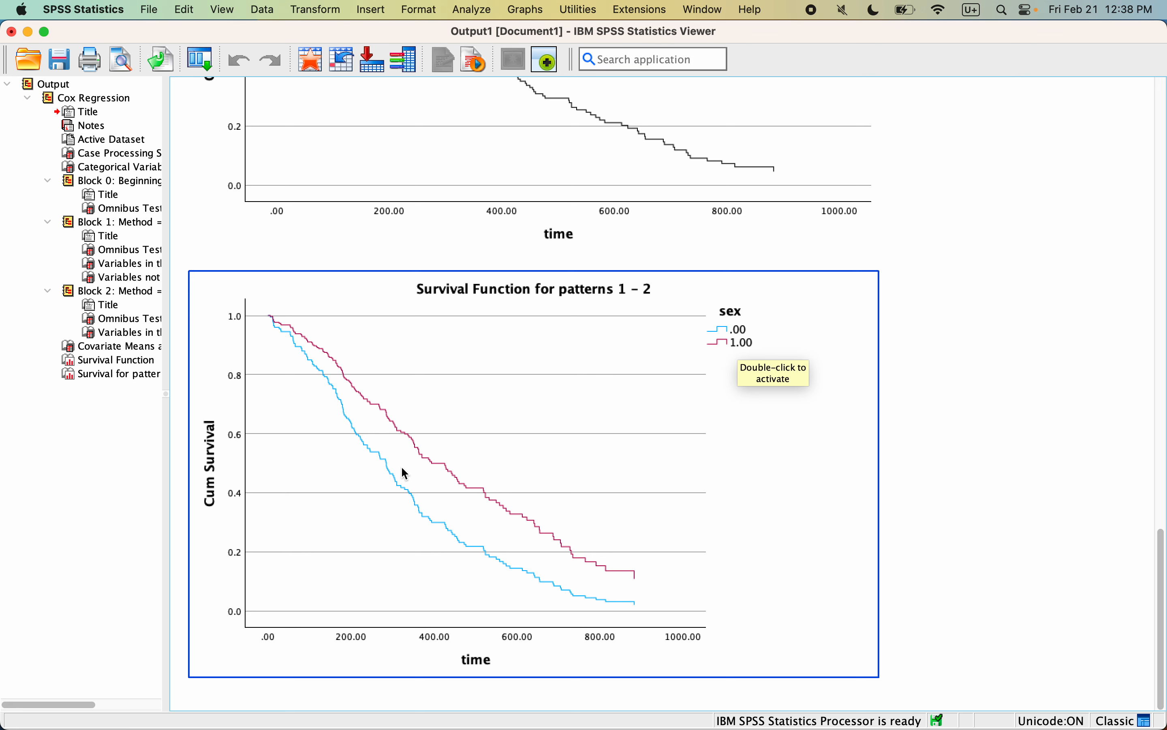
# - Recheck the Block 2 Variables in the Equation table against the survival curves by sex
pyautogui.scroll(15, 440, 461)
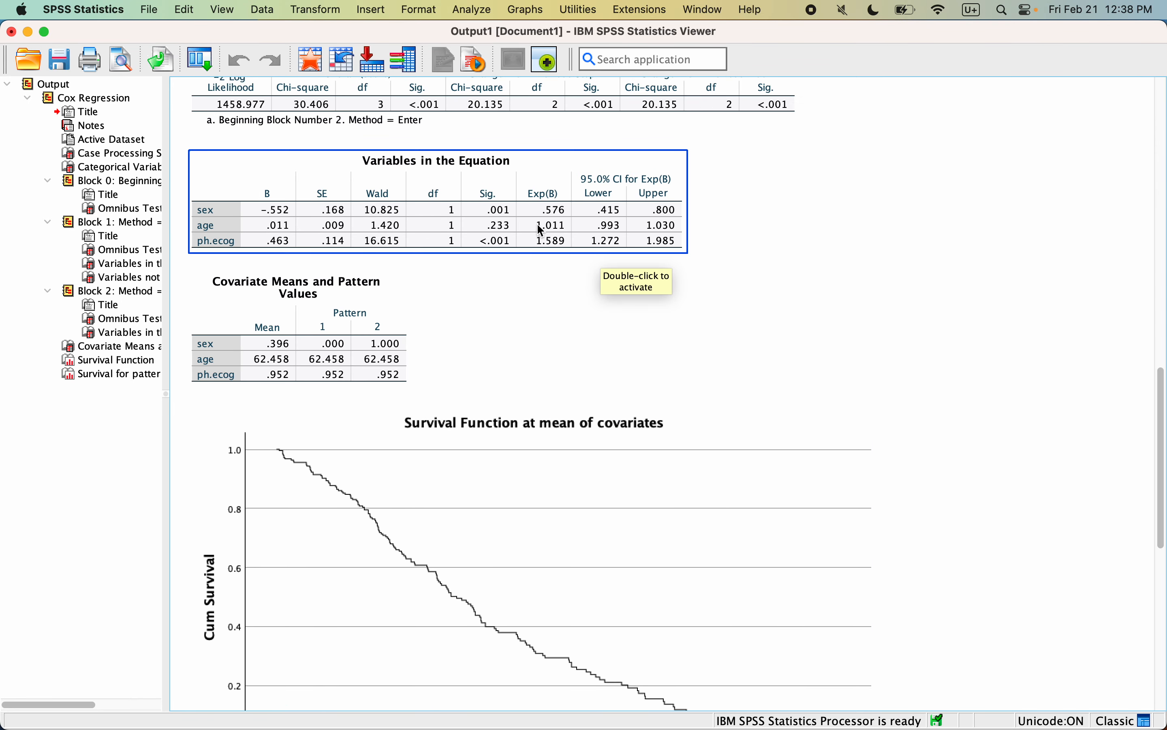
pyautogui.scroll(-14, 539, 226)
pyautogui.scroll(-1, 538, 225)
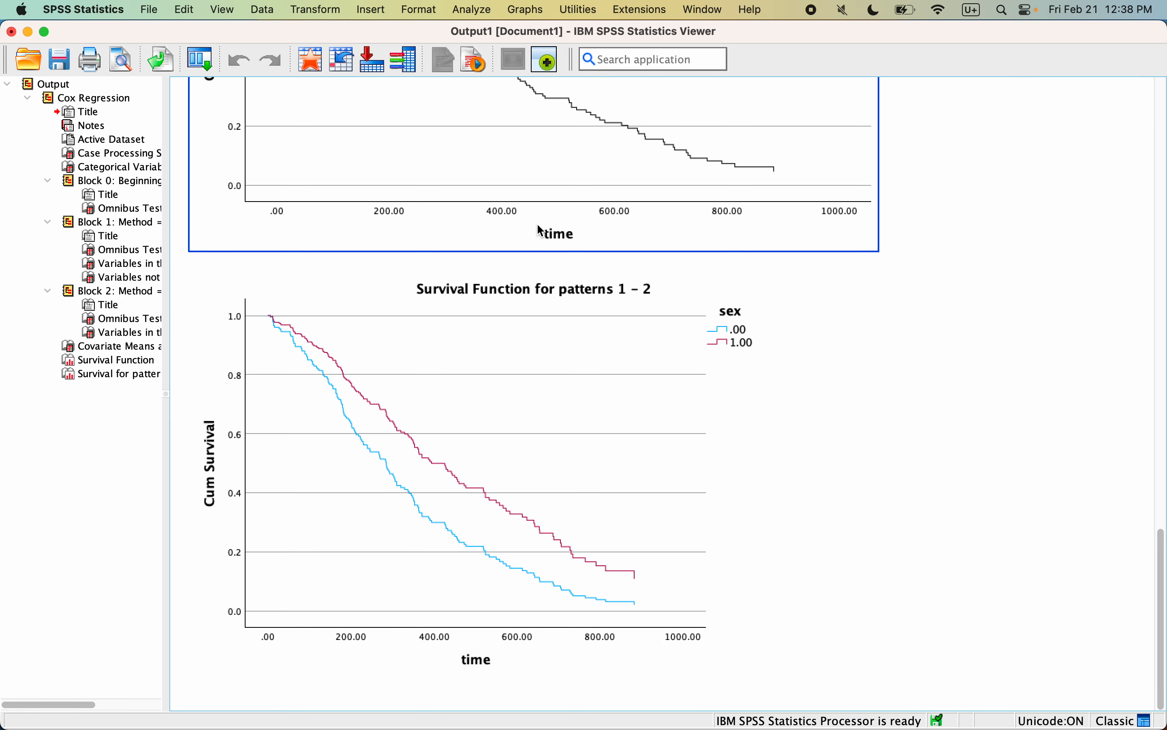